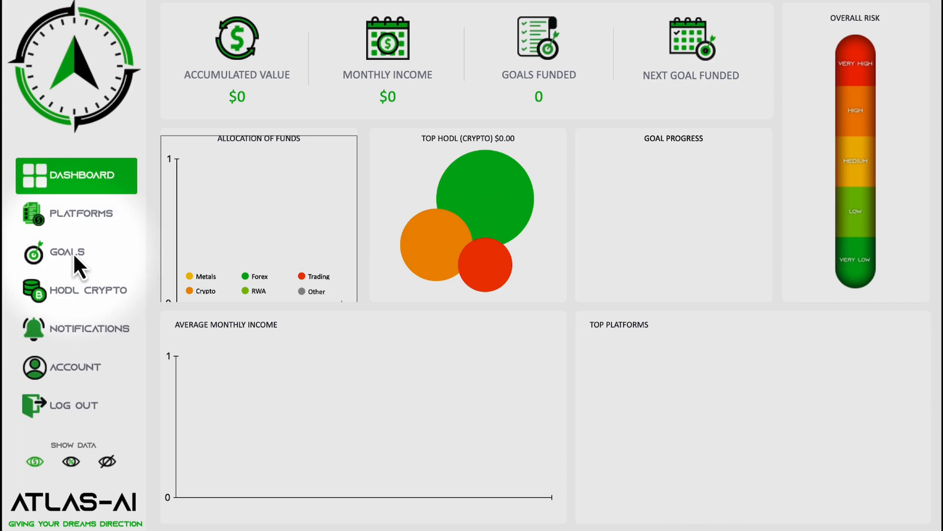
# Step: In Goals, name a new goal "Vacation - Maui" and describe it as "Visiting Hawaii"
pyautogui.click(73, 252)
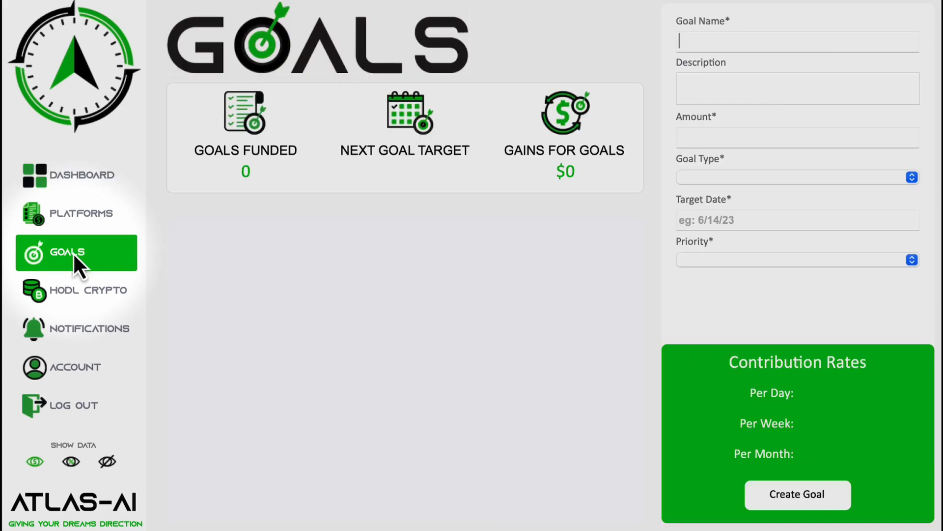
pyautogui.click(680, 47)
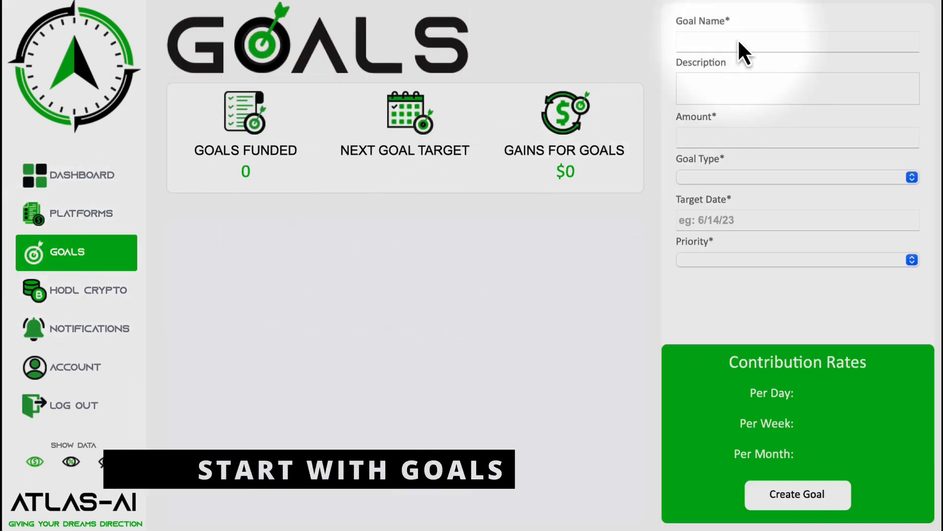
pyautogui.write('Vaca')
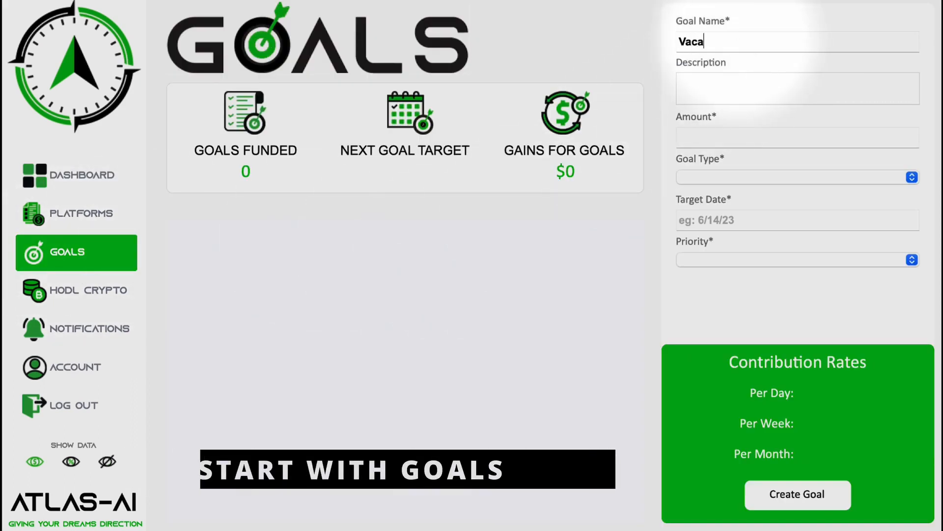
pyautogui.write('tion - Maui')
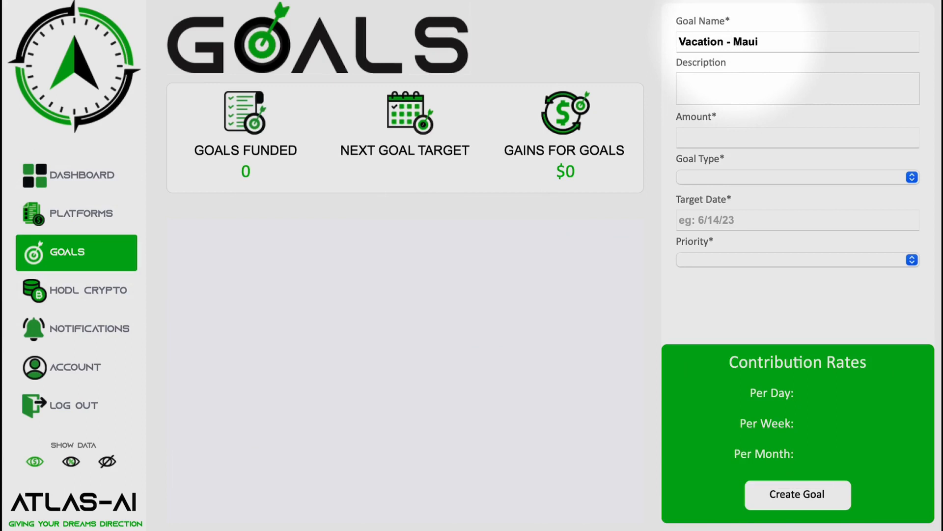
pyautogui.click(726, 86)
pyautogui.write('Visitin')
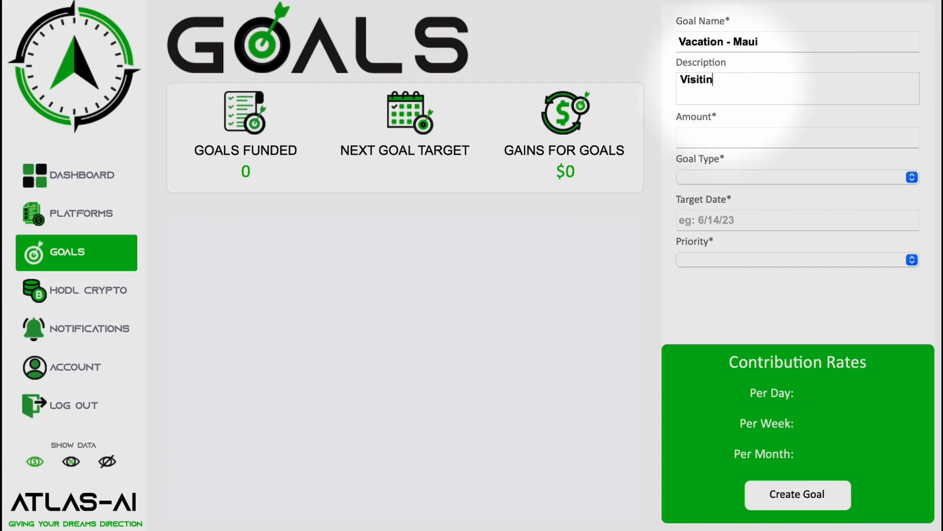
pyautogui.write('g Hawaii')
# Step: Set the vacation goal's amount to 4000 and its goal type to Savings
pyautogui.click(747, 142)
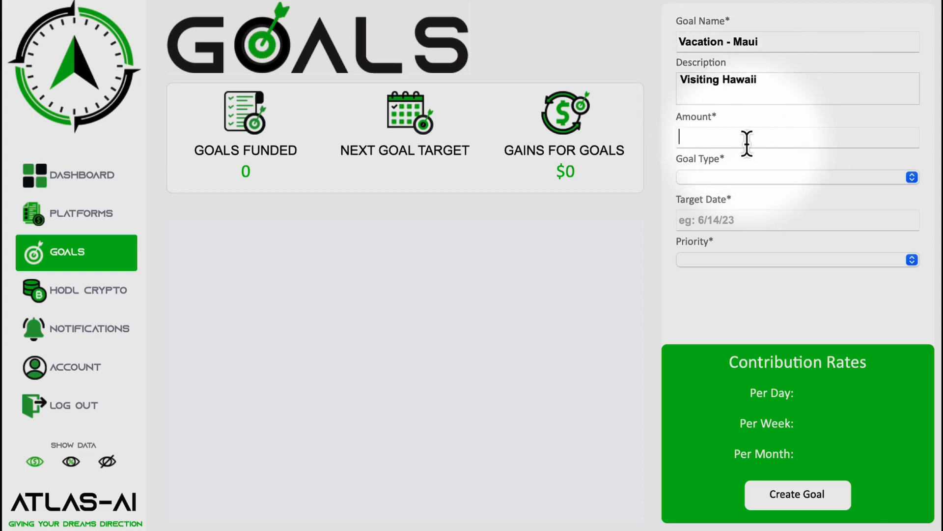
pyautogui.write('4000')
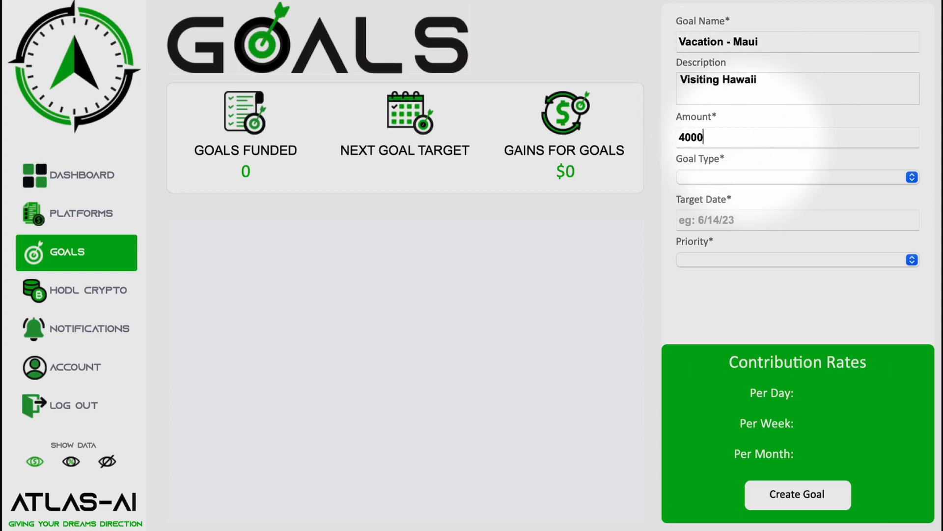
pyautogui.click(712, 178)
pyautogui.click(726, 220)
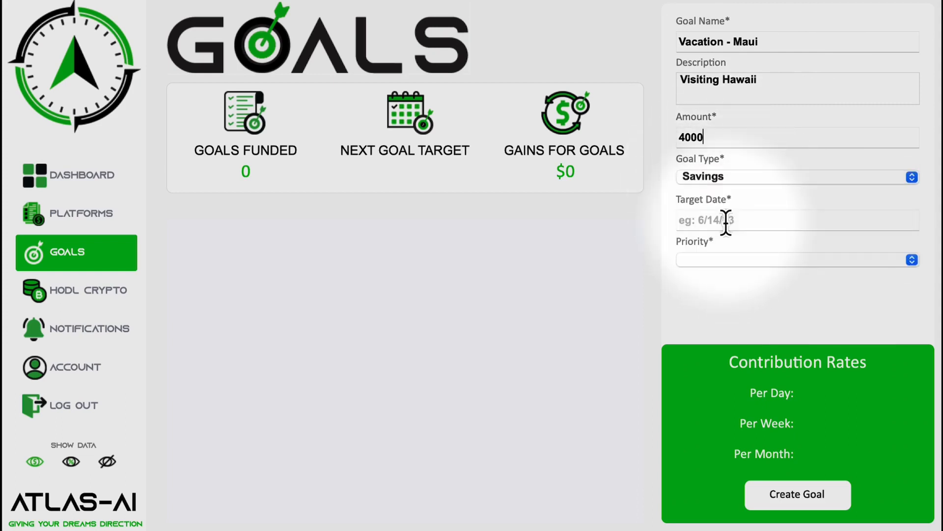
# Step: Give the vacation goal the target date 8/28/2023 and priority 1 High, and create it
pyautogui.click(708, 228)
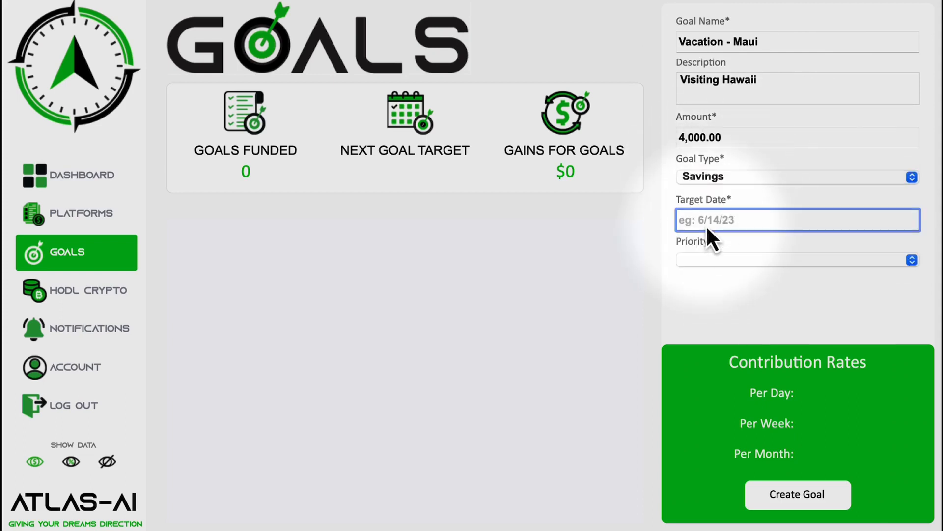
pyautogui.write('8/28/2023')
pyautogui.click(717, 257)
pyautogui.click(711, 279)
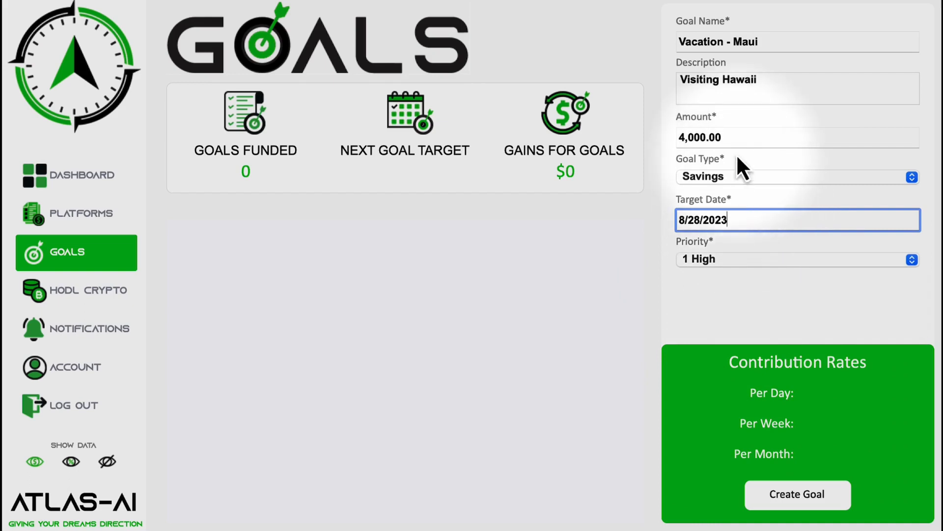
pyautogui.click(736, 139)
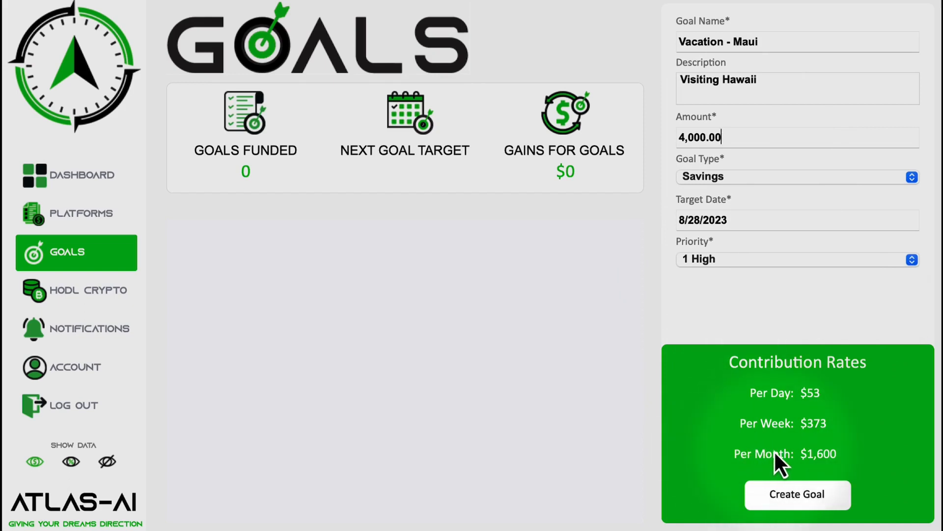
pyautogui.click(803, 495)
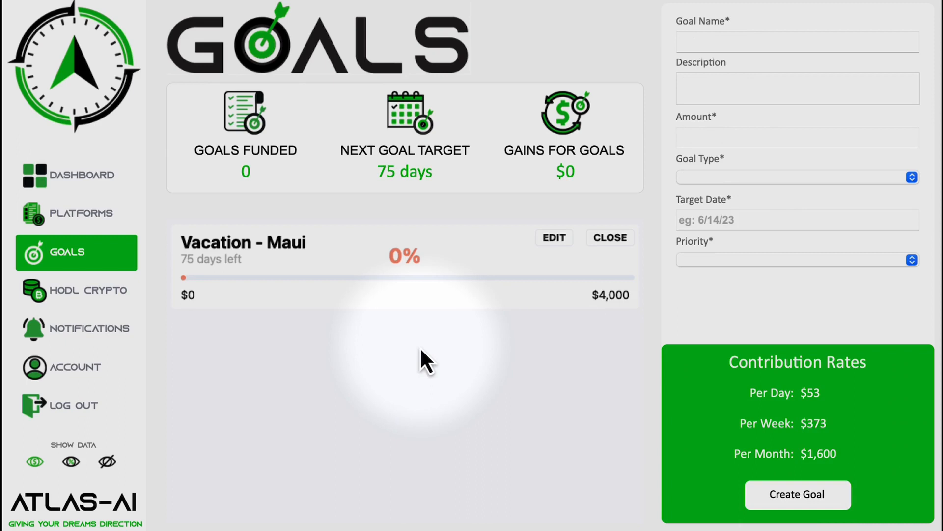
# Step: Name a second goal "Car" and describe it as "Need a second vehicle"
pyautogui.click(704, 42)
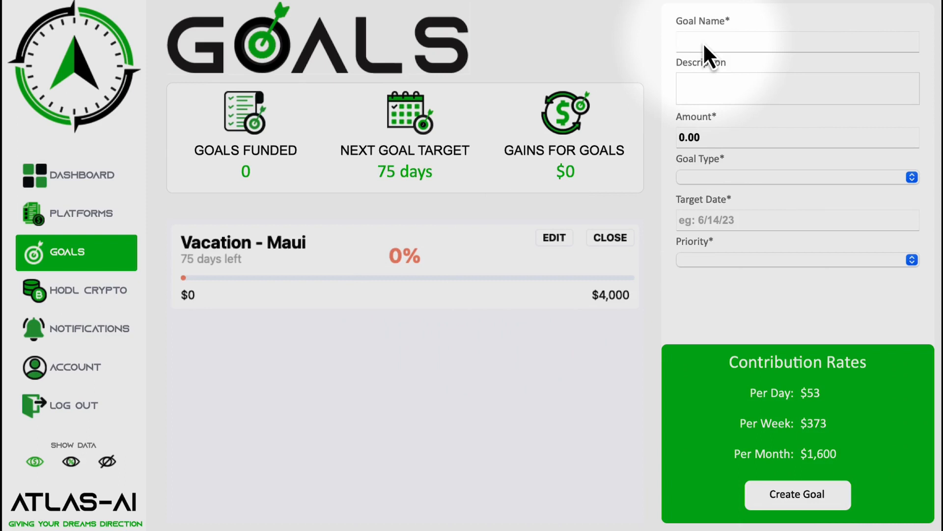
pyautogui.write('Car')
pyautogui.click(709, 88)
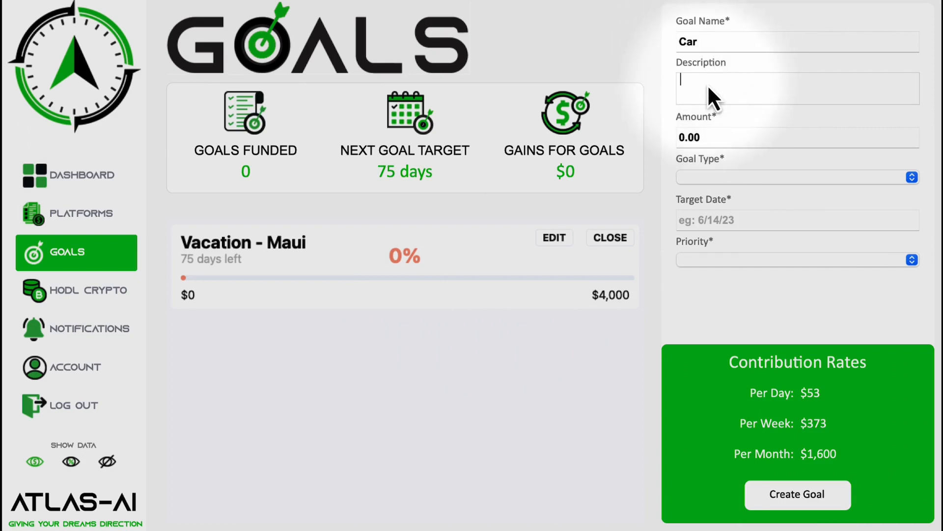
pyautogui.write('Need a second ve')
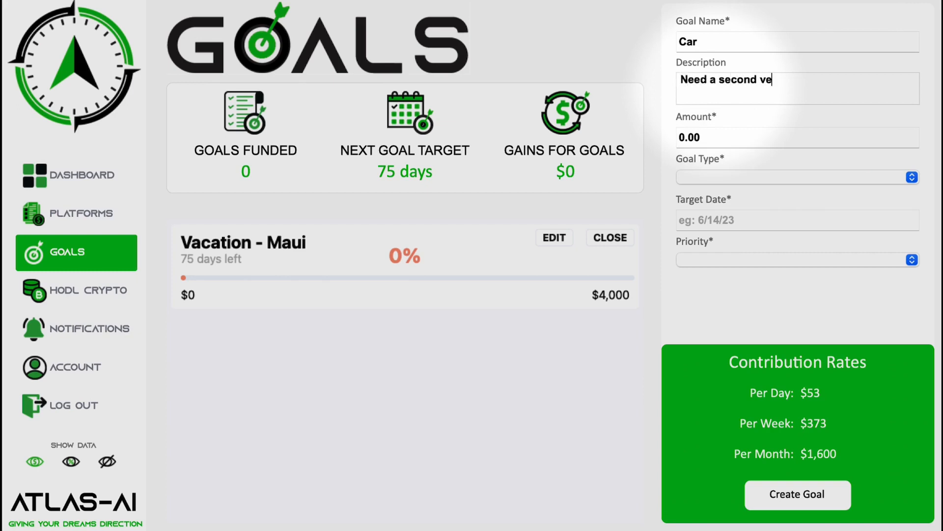
pyautogui.write('hicle')
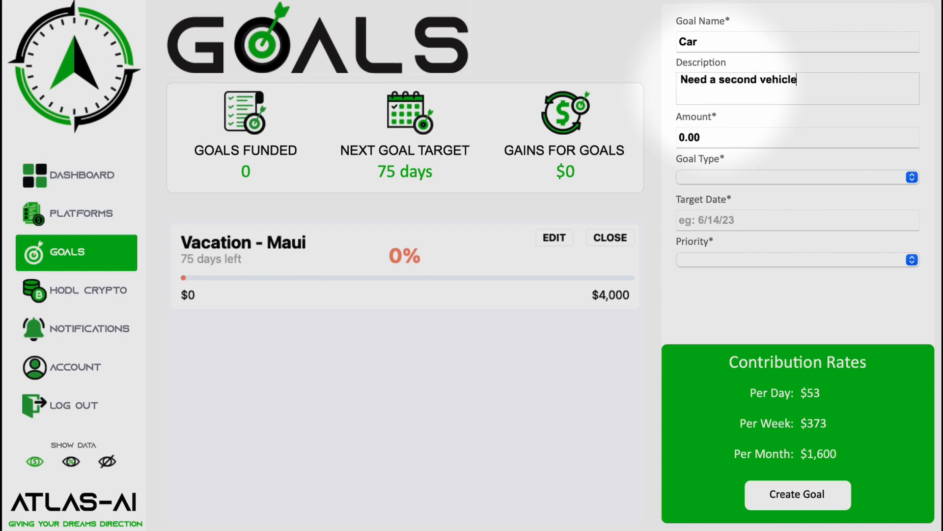
# Step: Set the Car goal's amount to 13,000 and its goal type to Purchase
pyautogui.click(715, 140)
pyautogui.write('13,000')
pyautogui.click(730, 176)
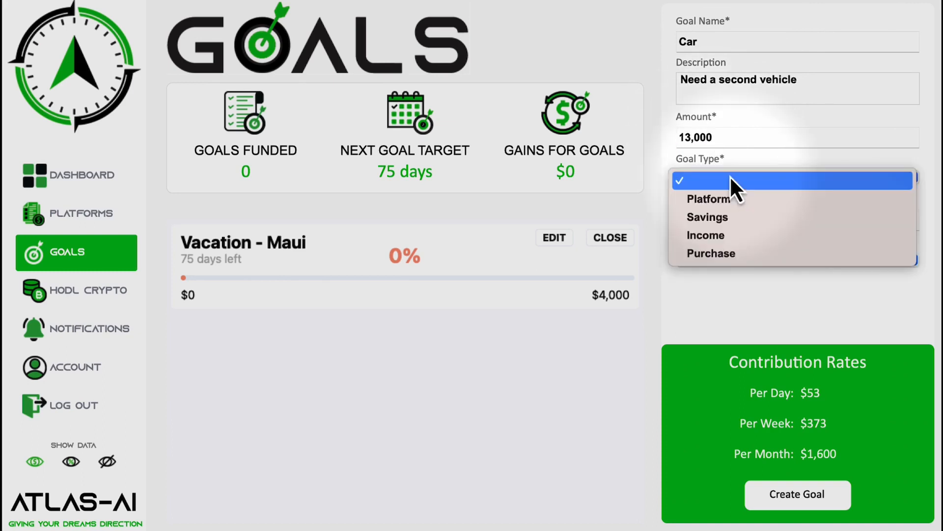
pyautogui.click(711, 253)
# Step: Give the Car goal the target date 11/1/2023 and priority 2 Medium, and create it
pyautogui.click(705, 222)
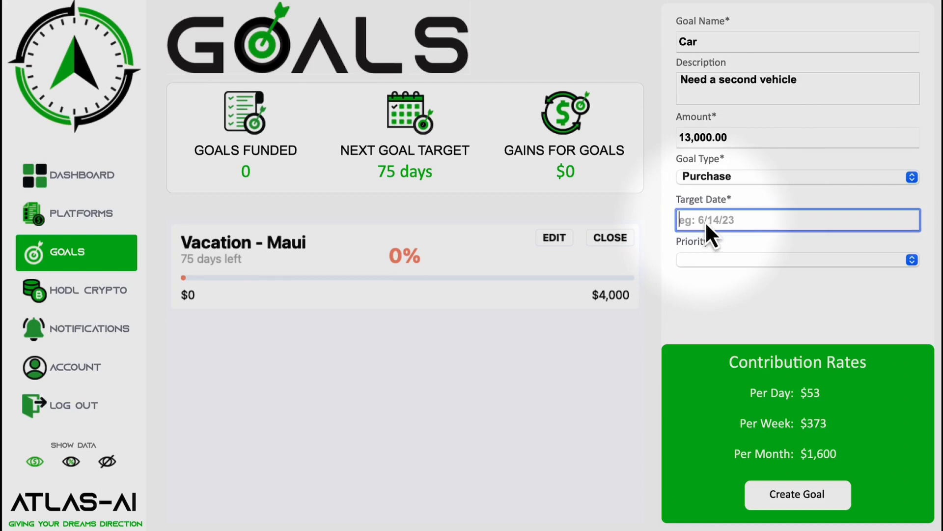
pyautogui.write('11/1/2023')
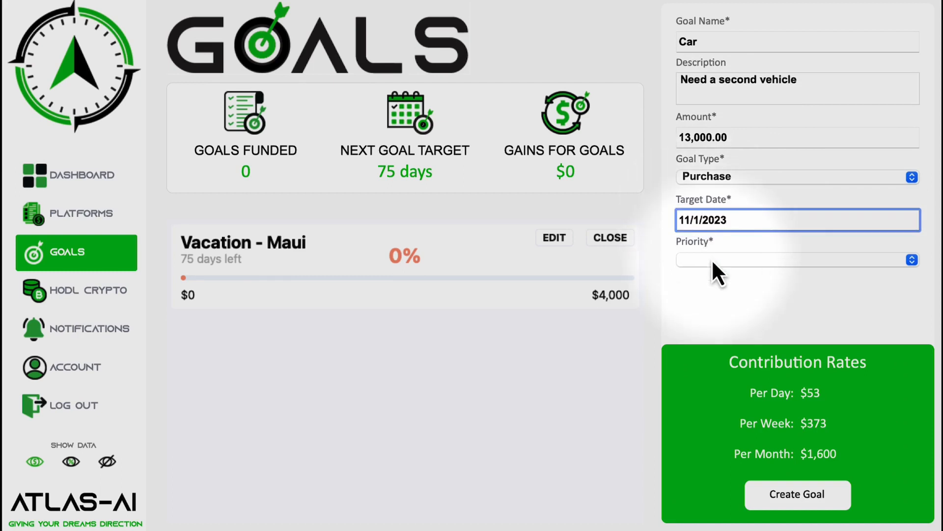
pyautogui.click(711, 258)
pyautogui.click(712, 299)
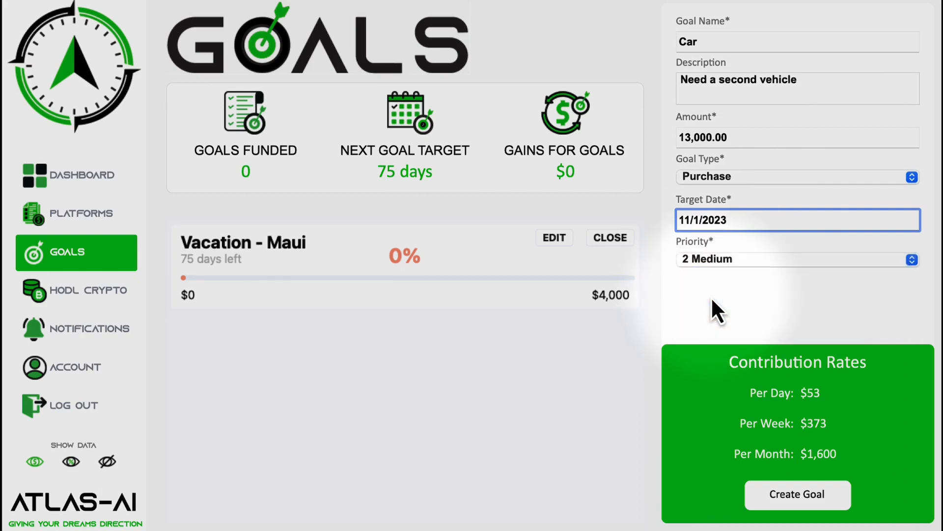
pyautogui.click(741, 134)
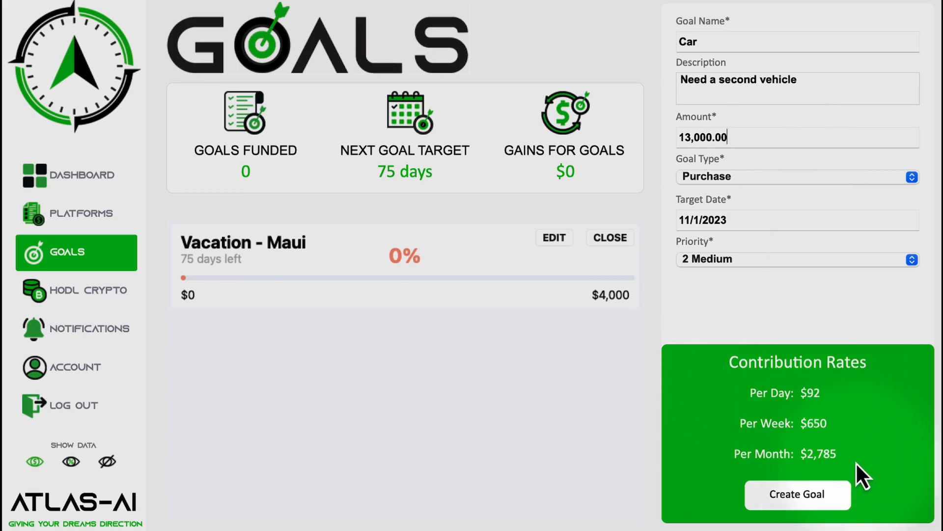
pyautogui.click(804, 494)
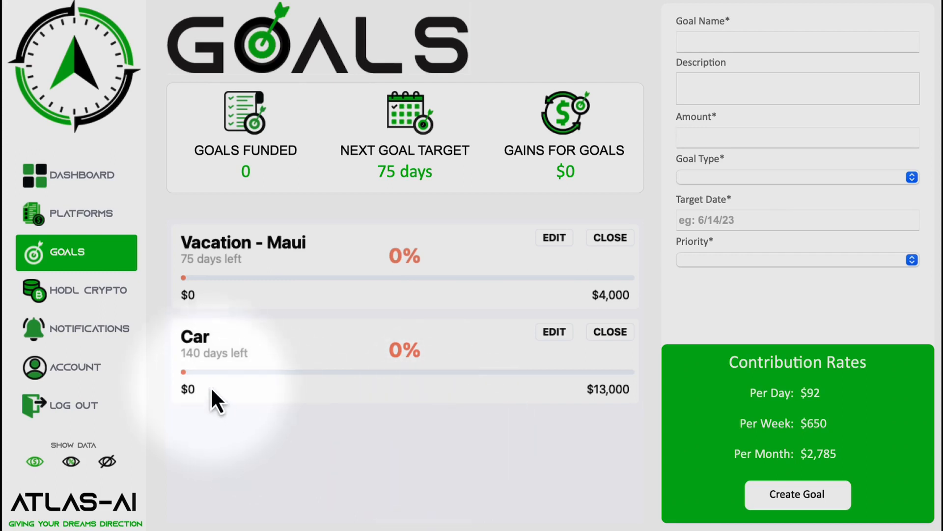
pyautogui.click(85, 217)
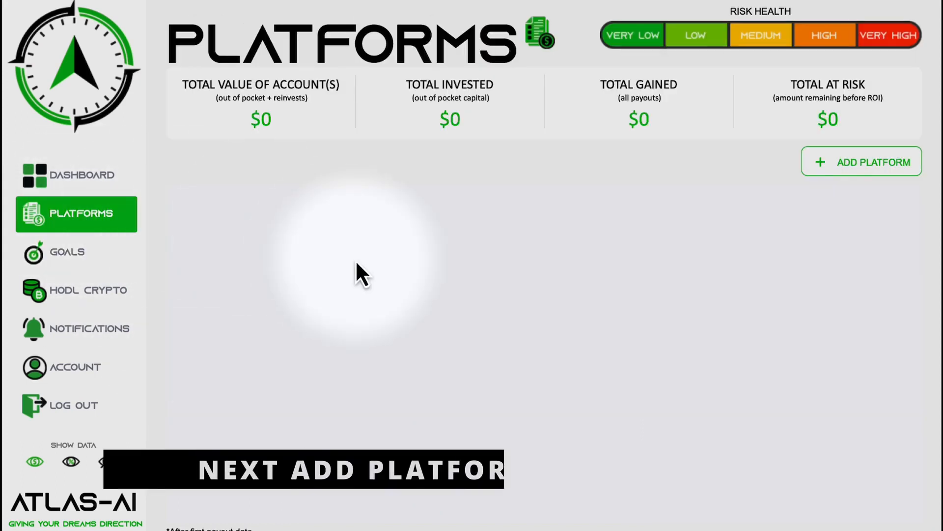
pyautogui.click(872, 167)
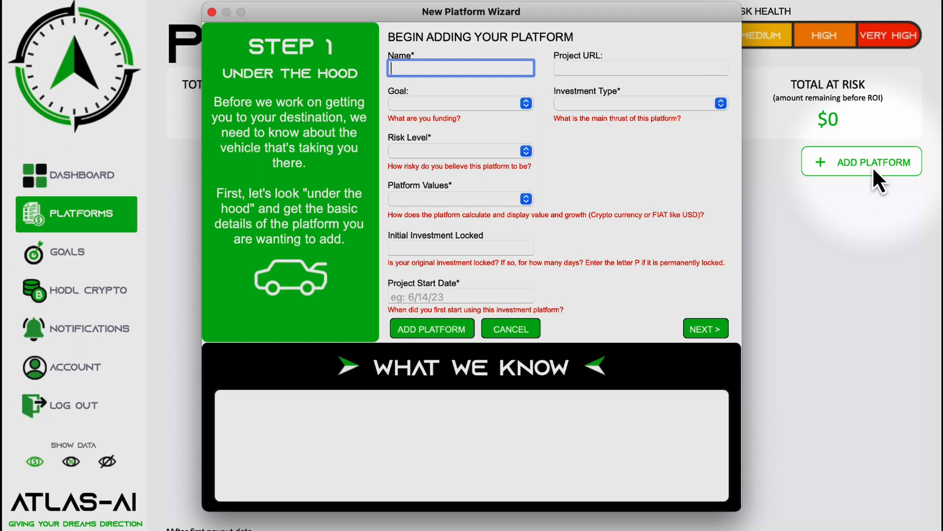
pyautogui.write('Platform1')
pyautogui.press('Tab')
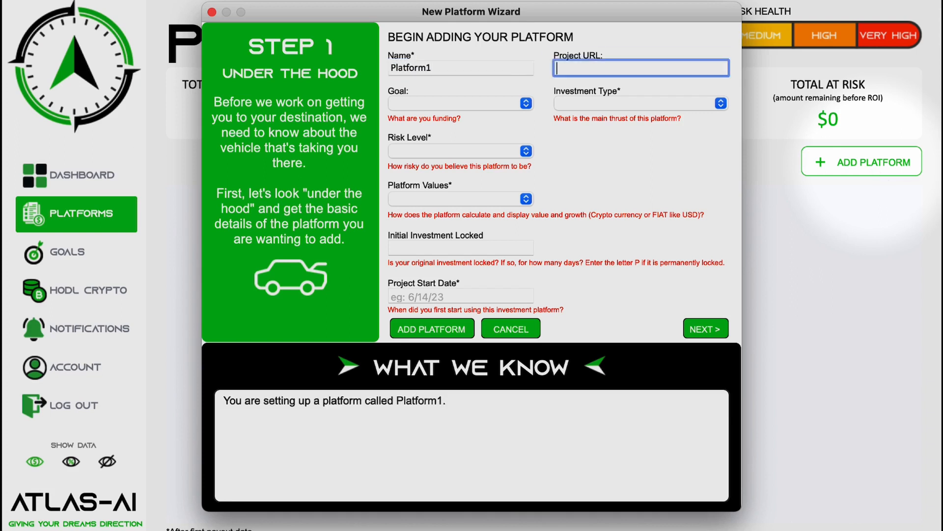
pyautogui.write('https://www.platform1.com')
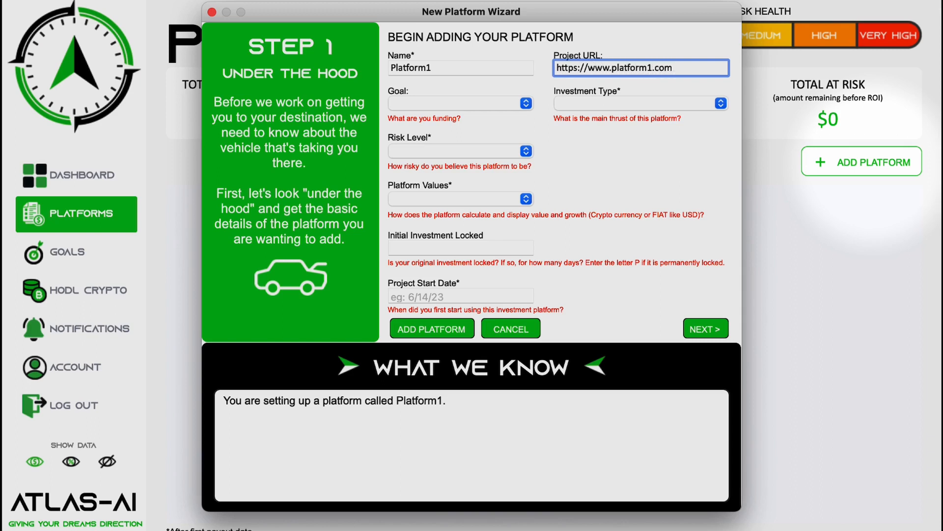
# Step: Link the new platform to the Car goal and set its investment type to Forex
pyautogui.click(471, 103)
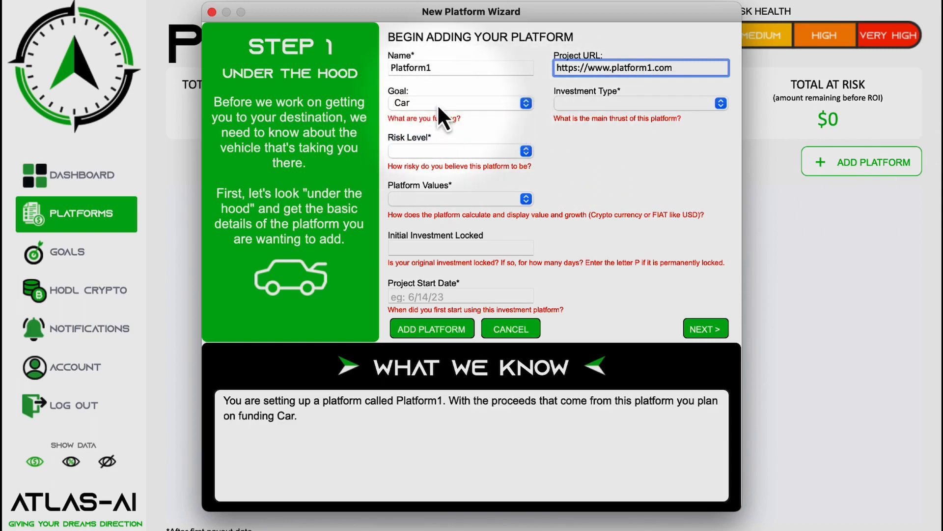
pyautogui.click(437, 105)
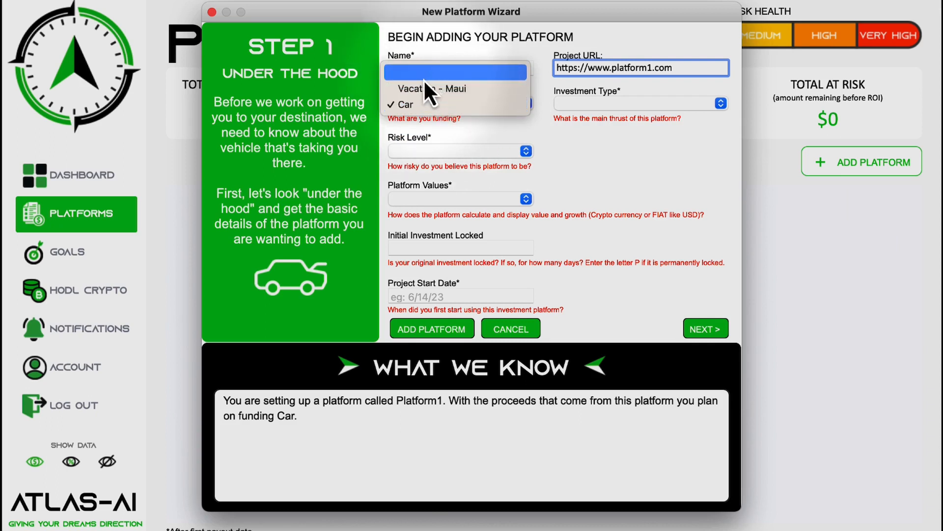
pyautogui.click(420, 101)
pyautogui.click(590, 102)
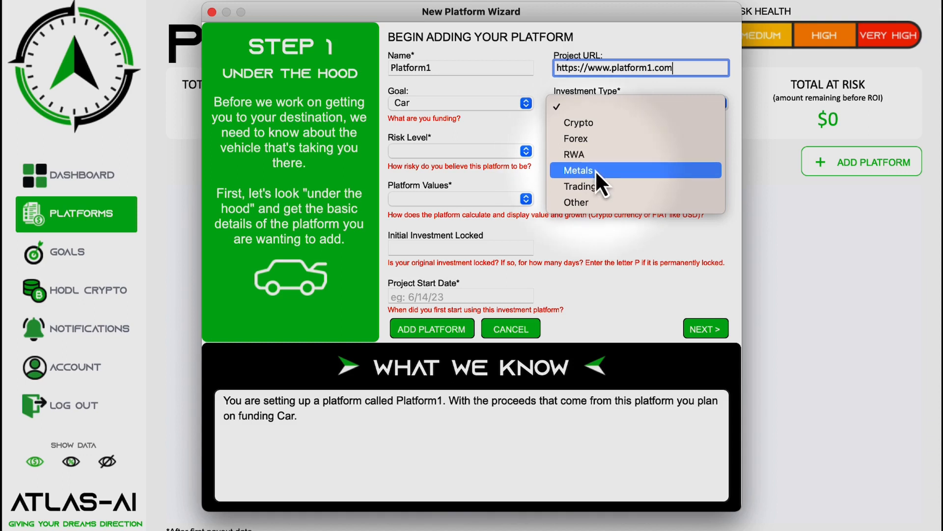
pyautogui.click(592, 140)
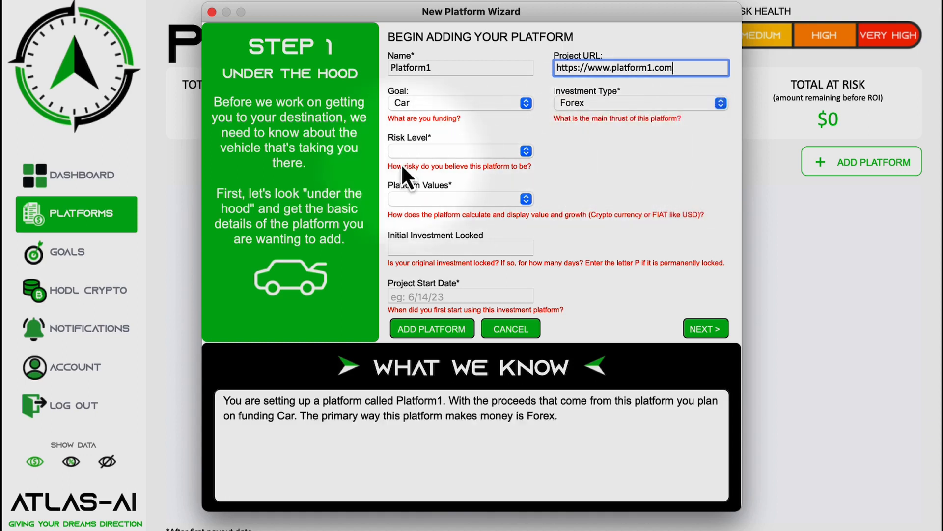
# Step: Set the platform's risk level to 2 and its platform values to FIAT or Stablecoin
pyautogui.click(423, 151)
pyautogui.click(417, 200)
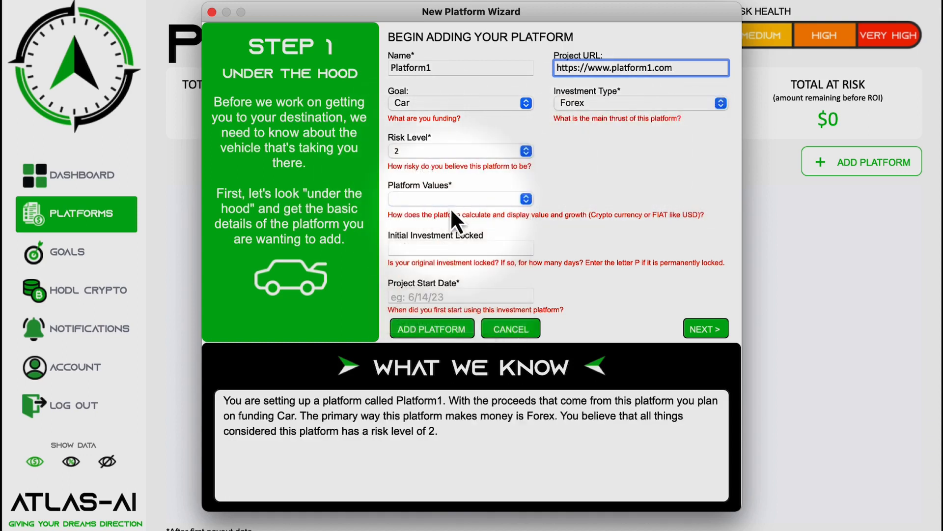
pyautogui.click(438, 199)
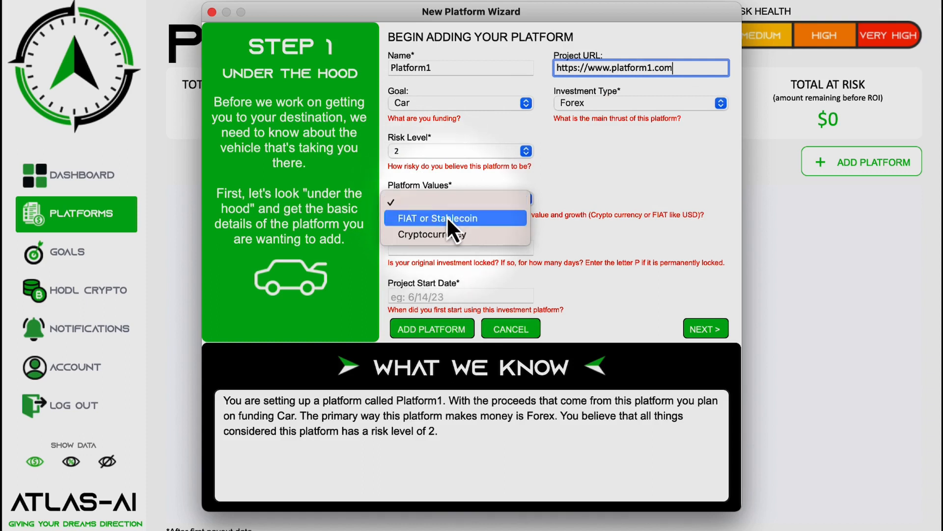
pyautogui.click(447, 218)
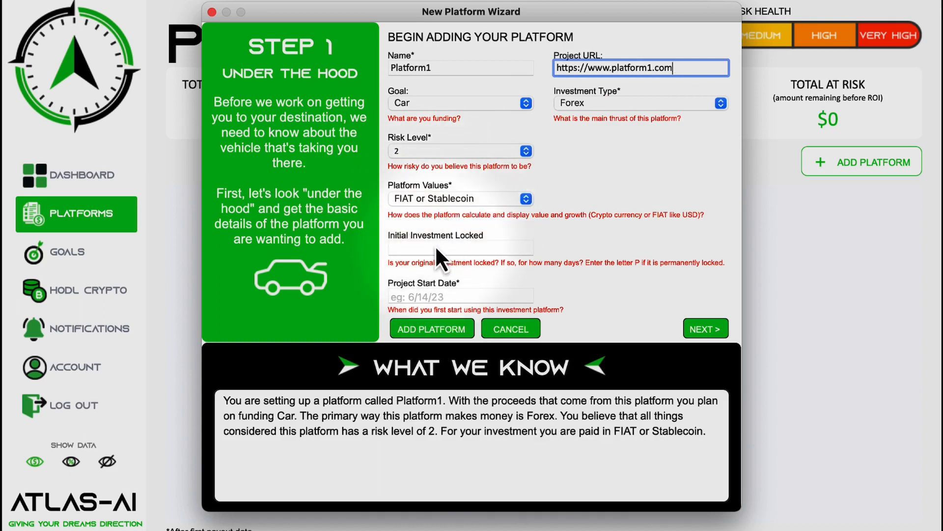
pyautogui.click(420, 200)
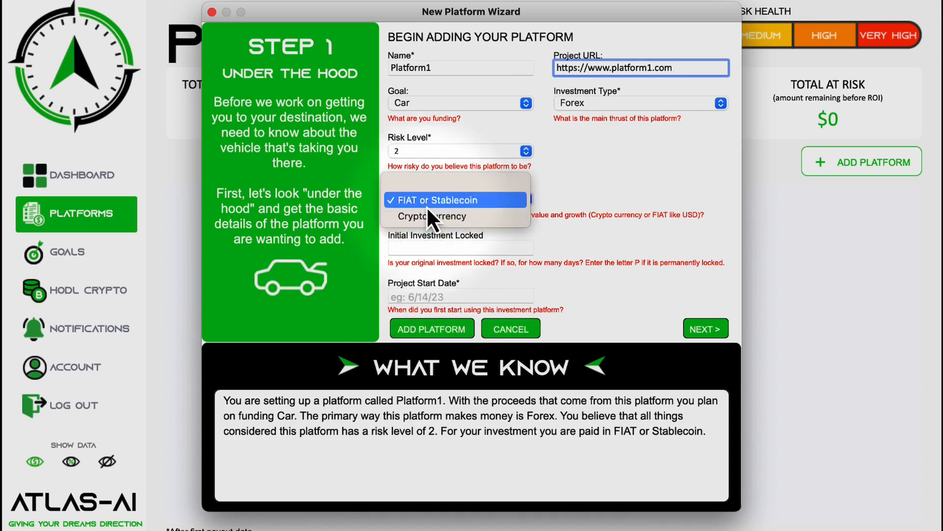
pyautogui.click(427, 202)
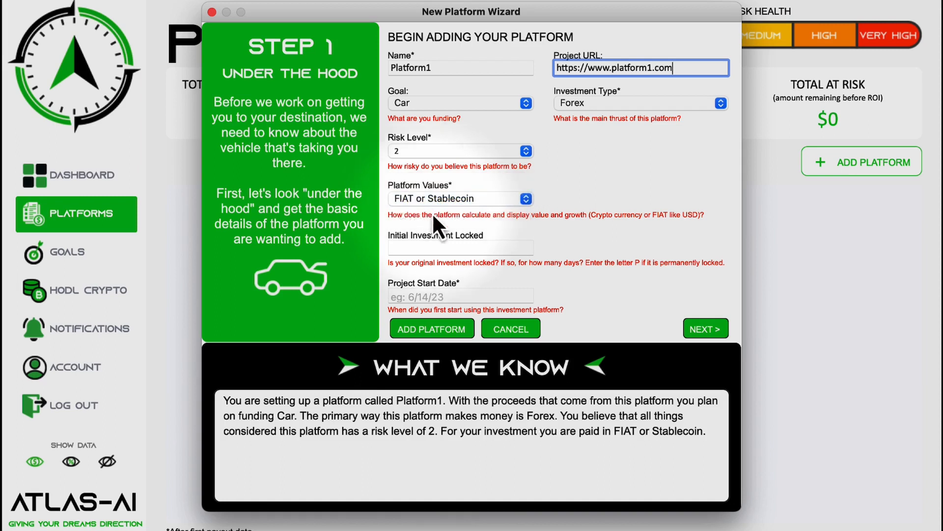
# Step: Set the initial investment lock to 20 days and the project start date to 6/1/2023, and continue to step 2
pyautogui.click(414, 249)
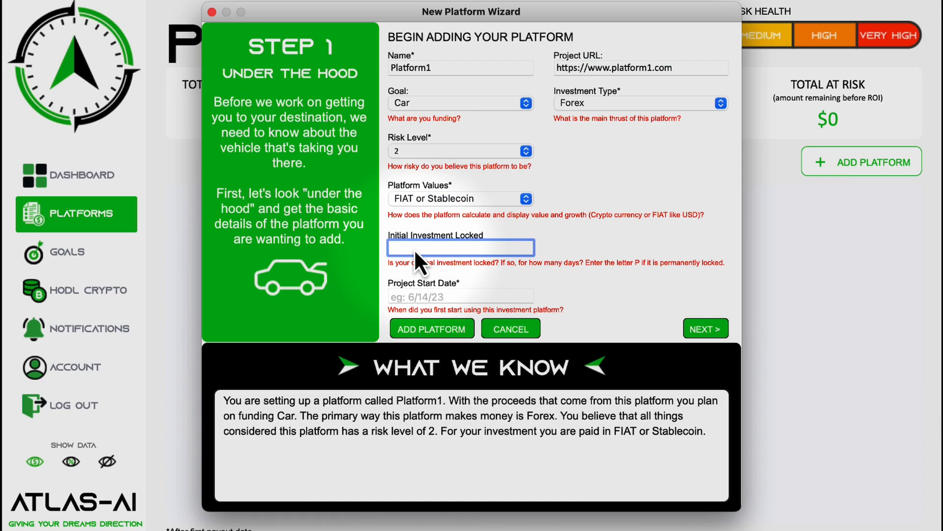
pyautogui.write('20')
pyautogui.click(427, 295)
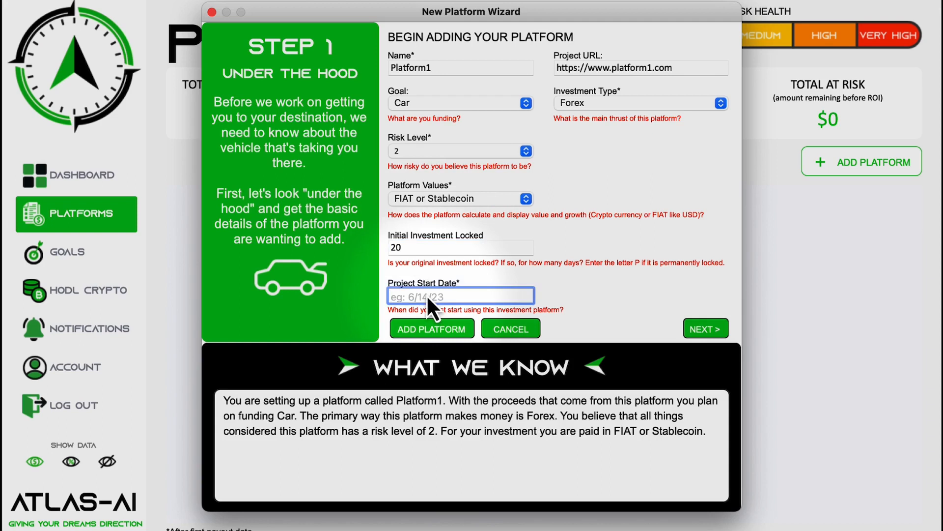
pyautogui.write('6/1/2023')
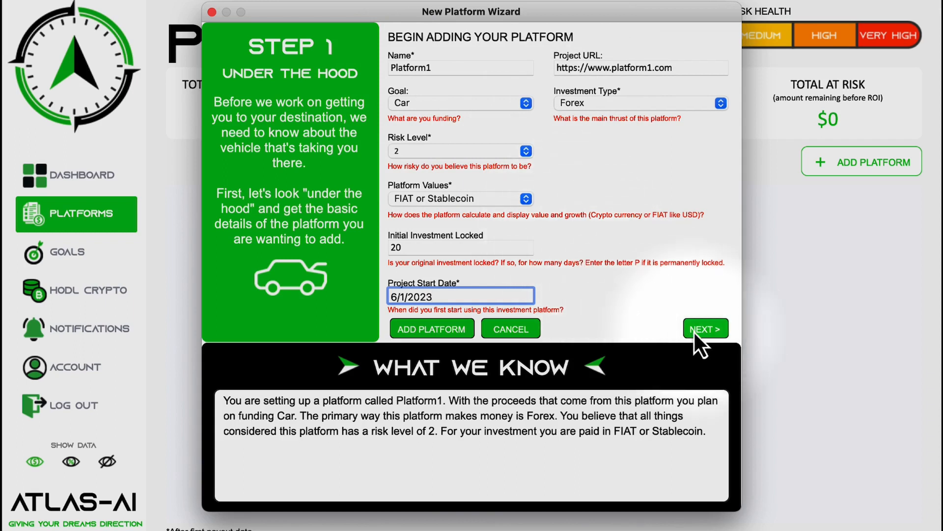
pyautogui.click(709, 329)
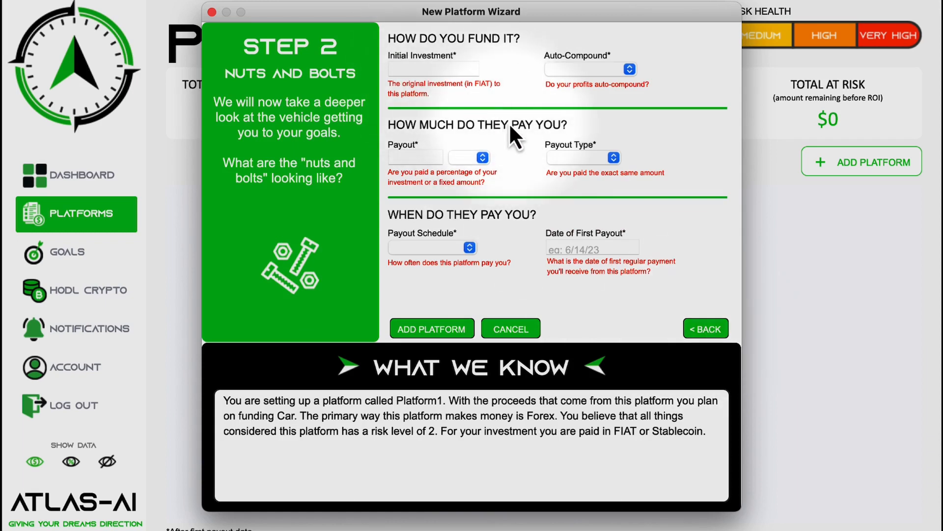
# Step: Set the platform's initial investment to 2000 and auto-compounding to No
pyautogui.click(411, 70)
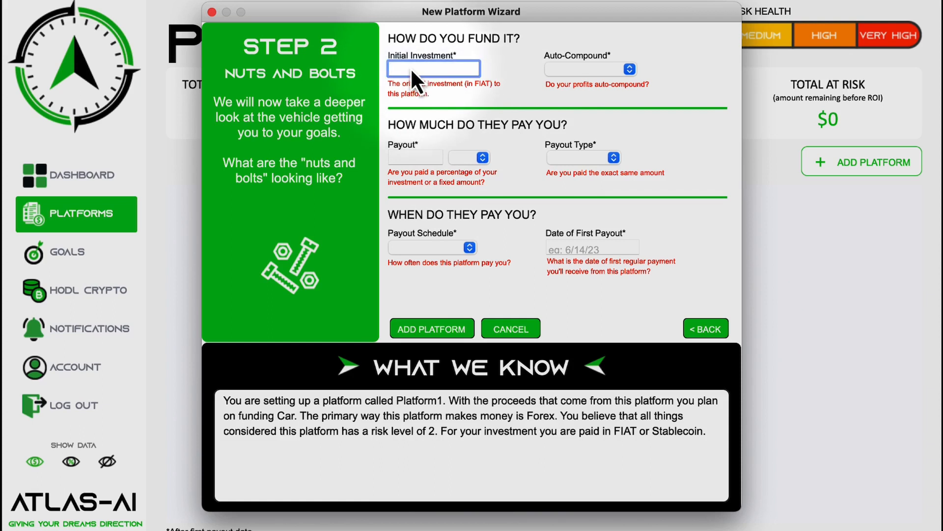
pyautogui.write('2000')
pyautogui.click(565, 70)
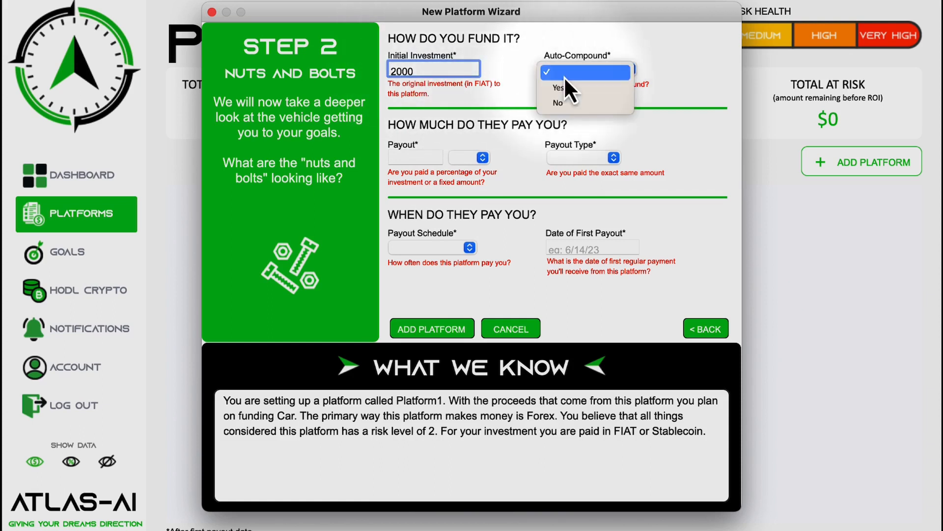
pyautogui.click(573, 104)
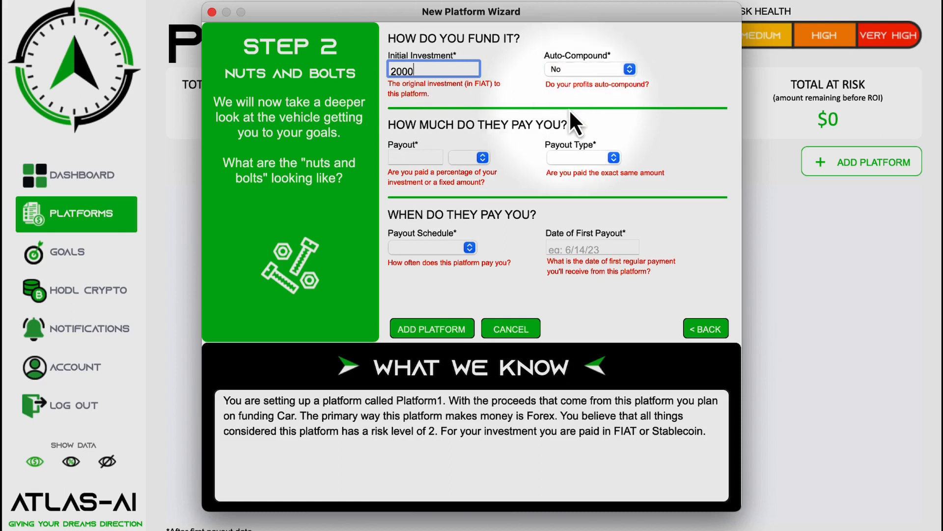
# Step: Define the platform's payout as 6 % with the payout type Variable
pyautogui.click(416, 160)
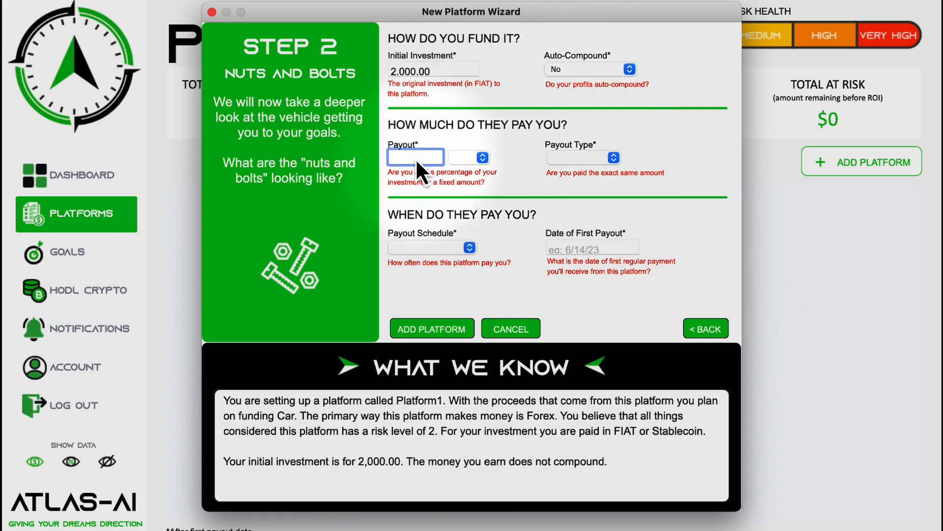
pyautogui.write('6')
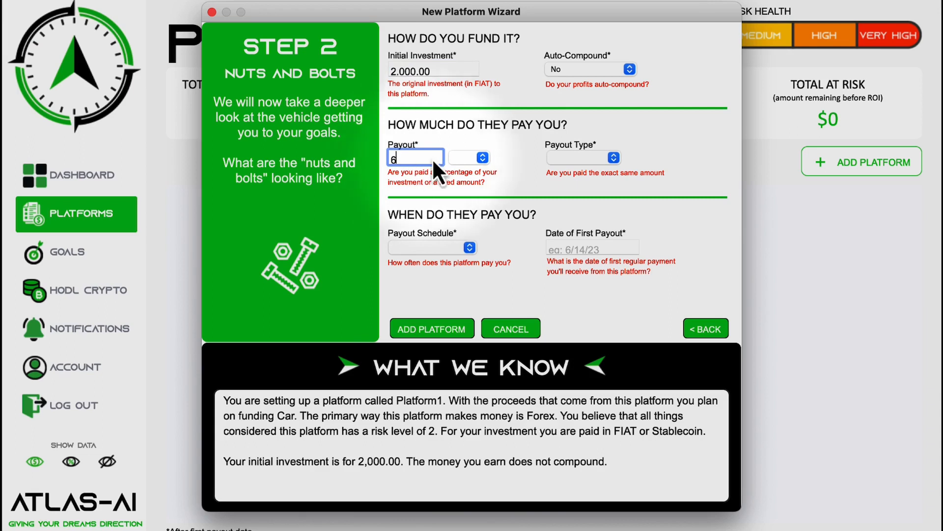
pyautogui.click(459, 157)
pyautogui.click(470, 175)
pyautogui.click(591, 157)
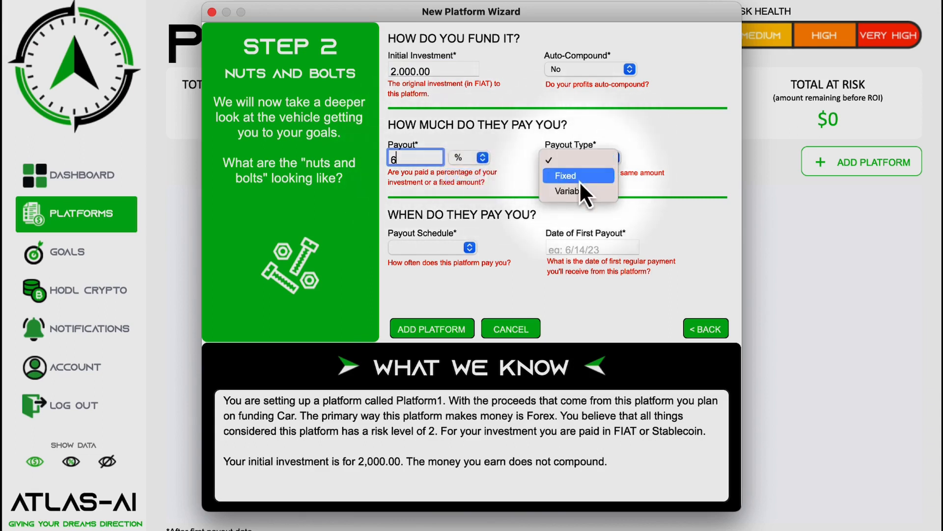
pyautogui.click(580, 190)
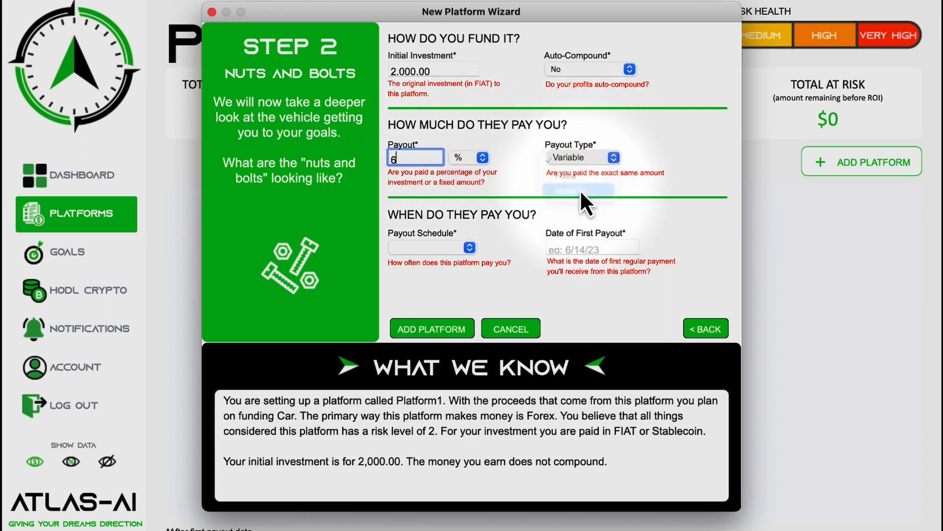
# Step: Set the payout schedule to Monthly and the date of first payout to 6/7/2023, keeping the payout unit as a percentage
pyautogui.click(436, 246)
pyautogui.click(411, 295)
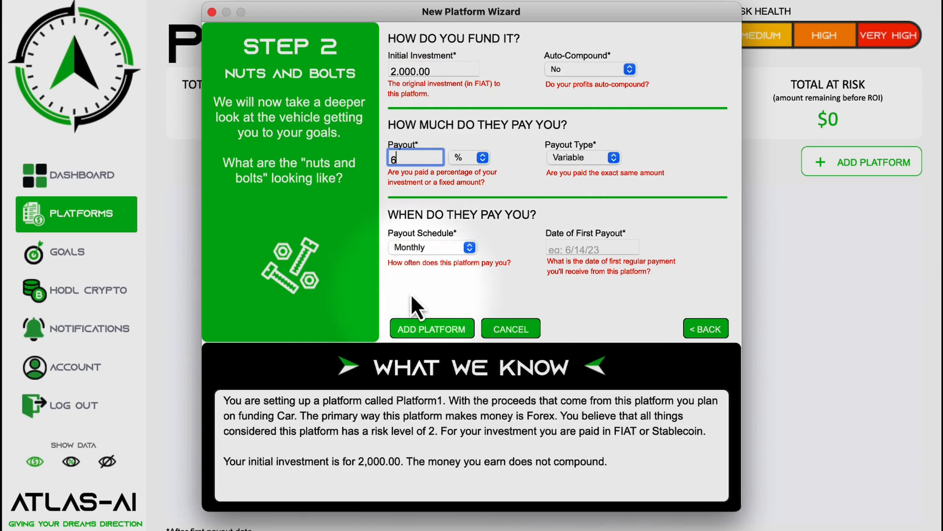
pyautogui.click(479, 157)
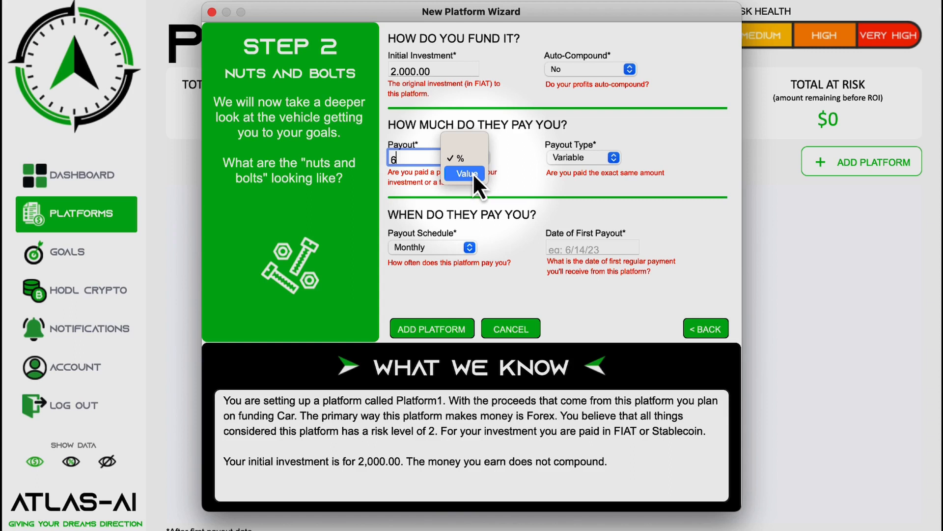
pyautogui.click(523, 186)
pyautogui.click(573, 251)
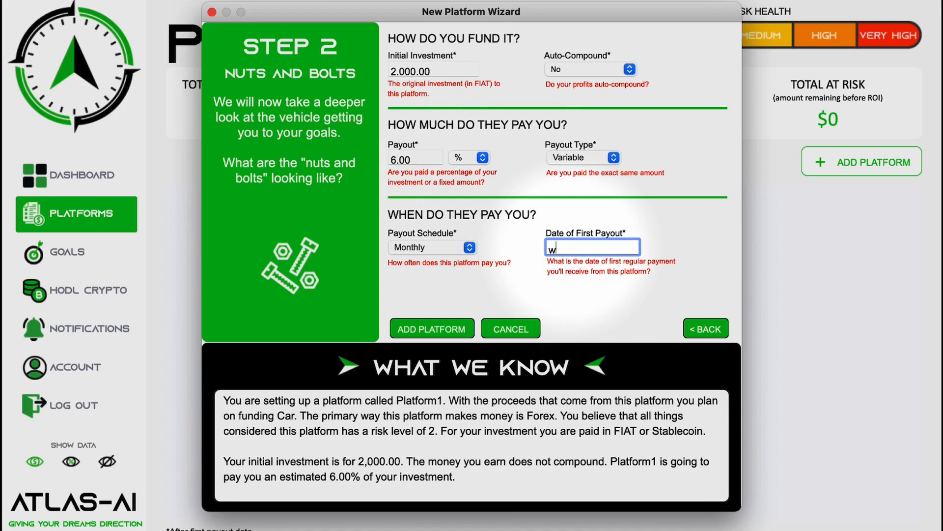
pyautogui.write('w')
pyautogui.press('BackSpace')
pyautogui.write('6/7/2023')
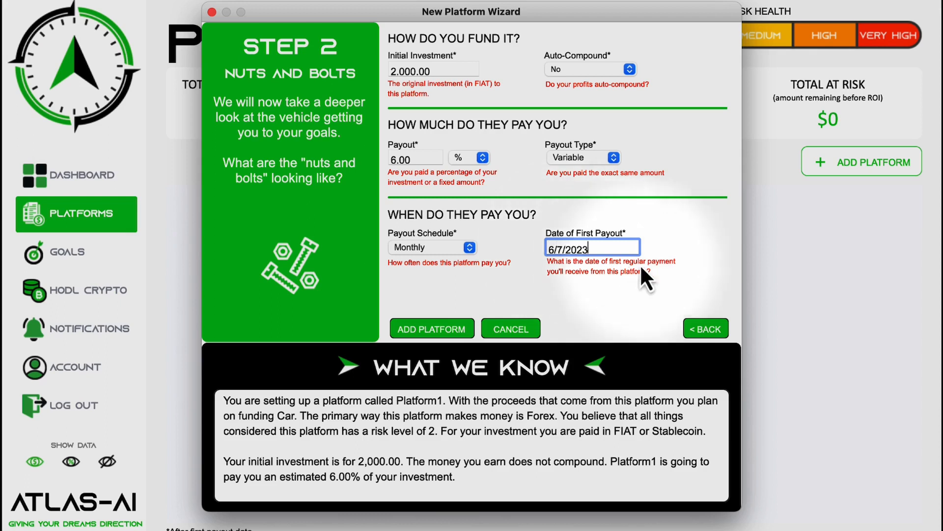
# Step: Change the payout to 1.00 % on a Weekly schedule and add the platform
pyautogui.click(396, 159)
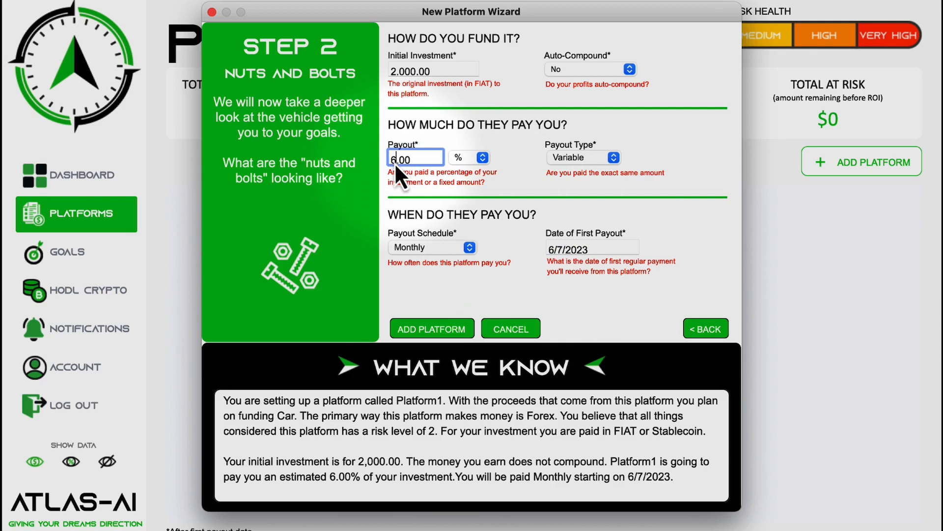
pyautogui.press('BackSpace')
pyautogui.write('1')
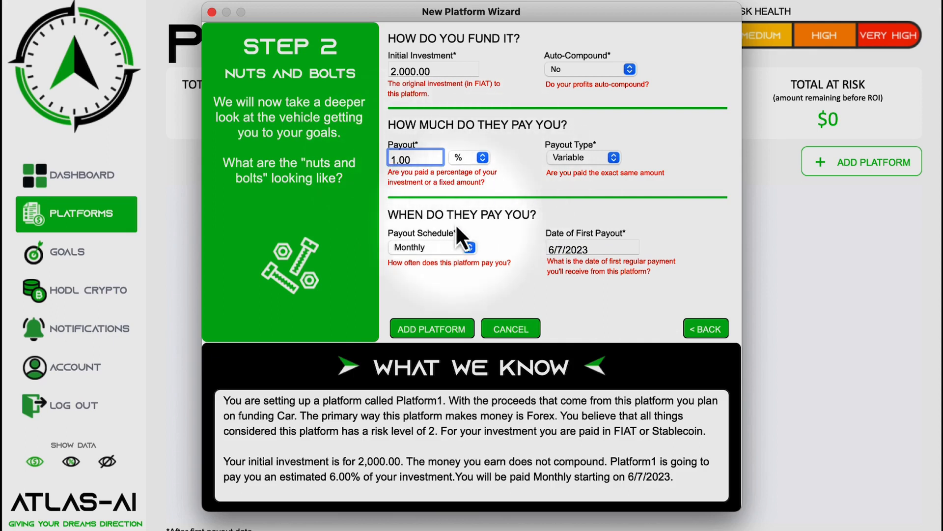
pyautogui.click(434, 246)
pyautogui.click(421, 232)
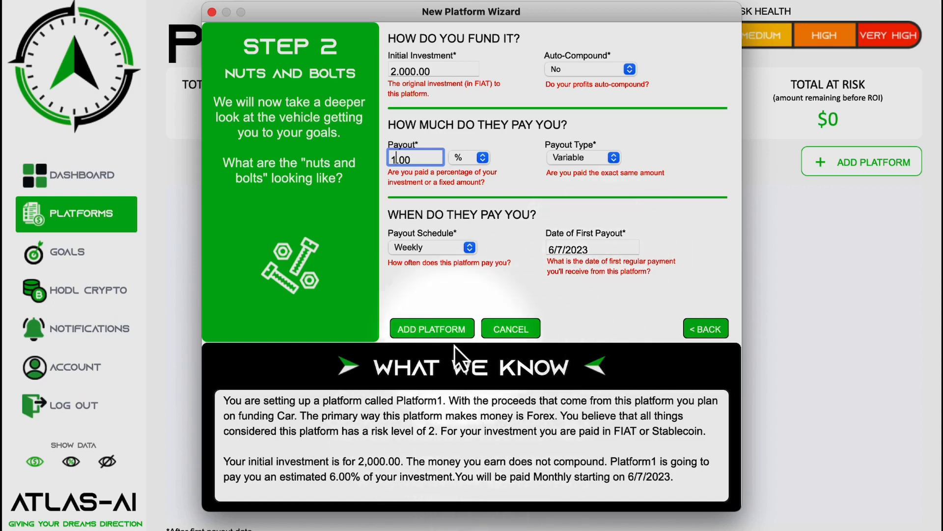
pyautogui.click(432, 328)
pyautogui.click(432, 329)
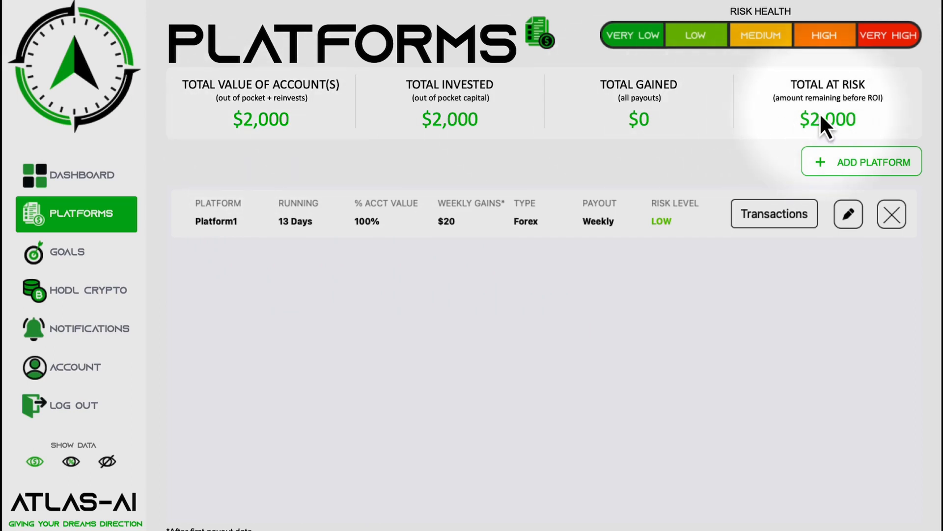
# Step: Look over the dashboard and open the transactions of Platform1
pyautogui.click(73, 175)
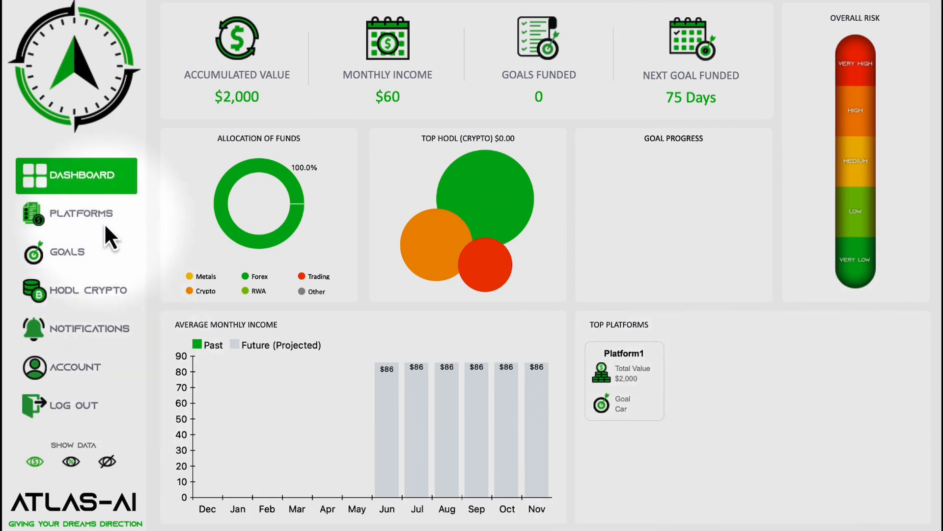
pyautogui.click(87, 212)
pyautogui.click(235, 218)
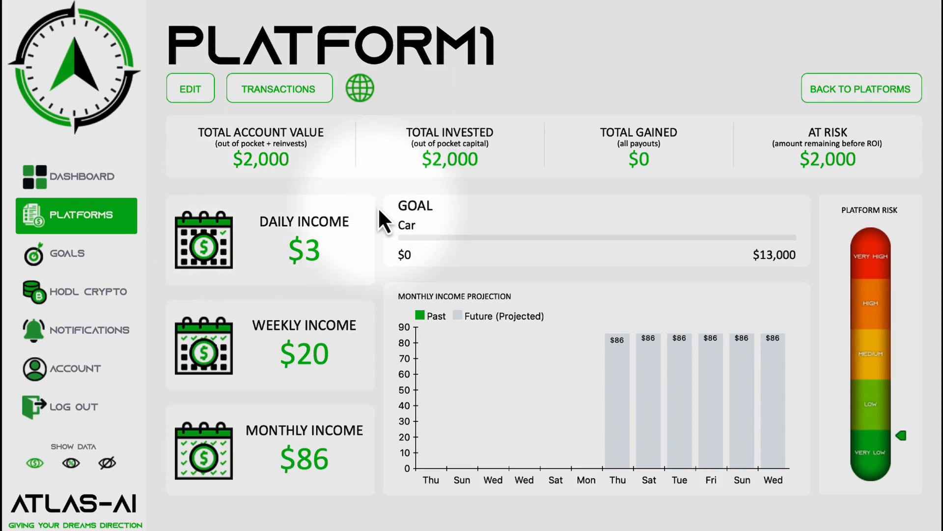
pyautogui.click(286, 90)
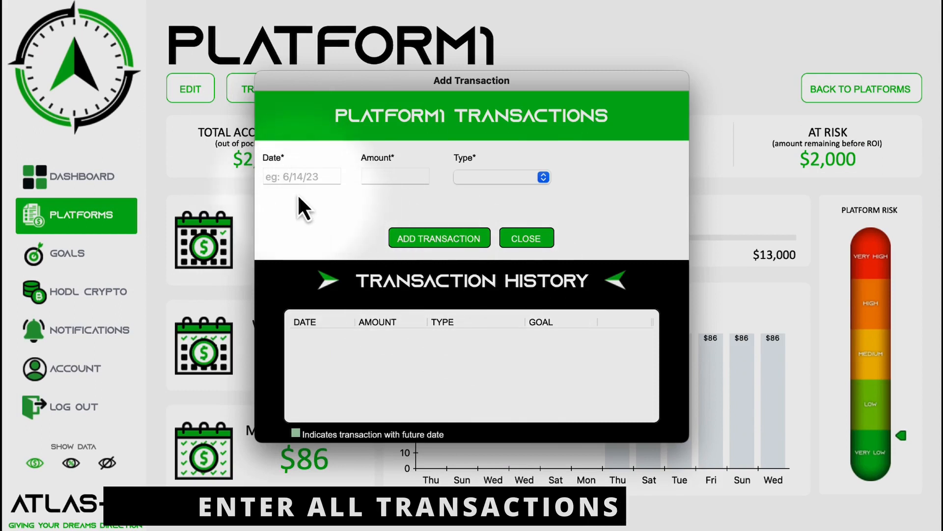
# Step: Fill in a Platform1 transaction dated 6/7/2023 with the amount 83 and the type Payout / Remove
pyautogui.click(291, 180)
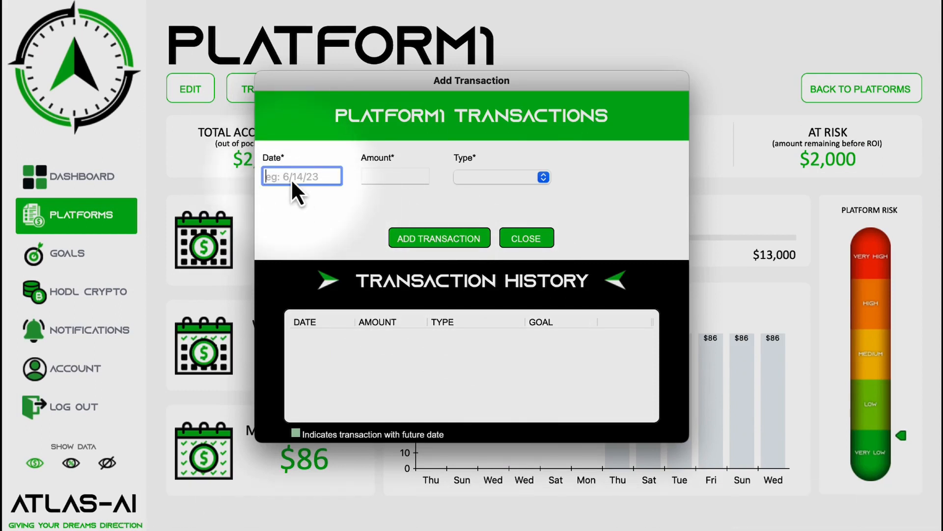
pyautogui.write('6/7/2023')
pyautogui.click(397, 177)
pyautogui.write('83')
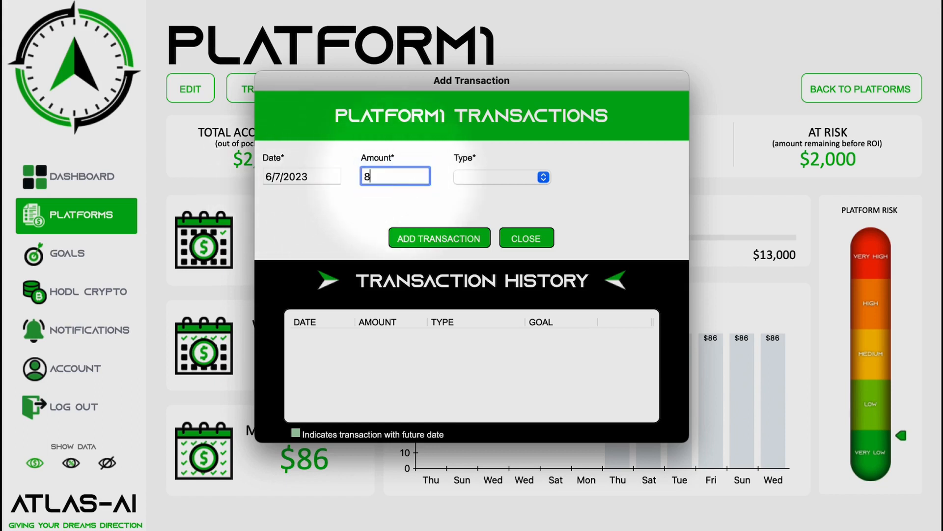
pyautogui.click(522, 177)
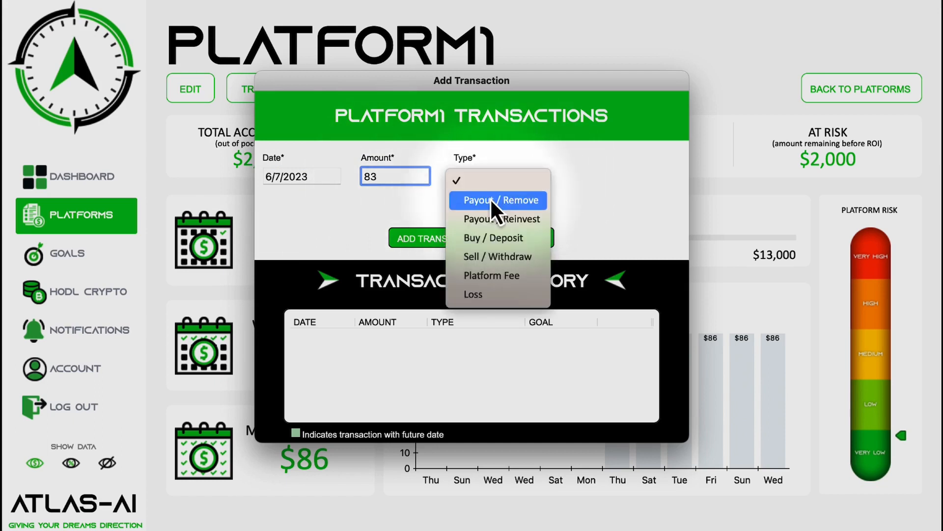
pyautogui.click(491, 198)
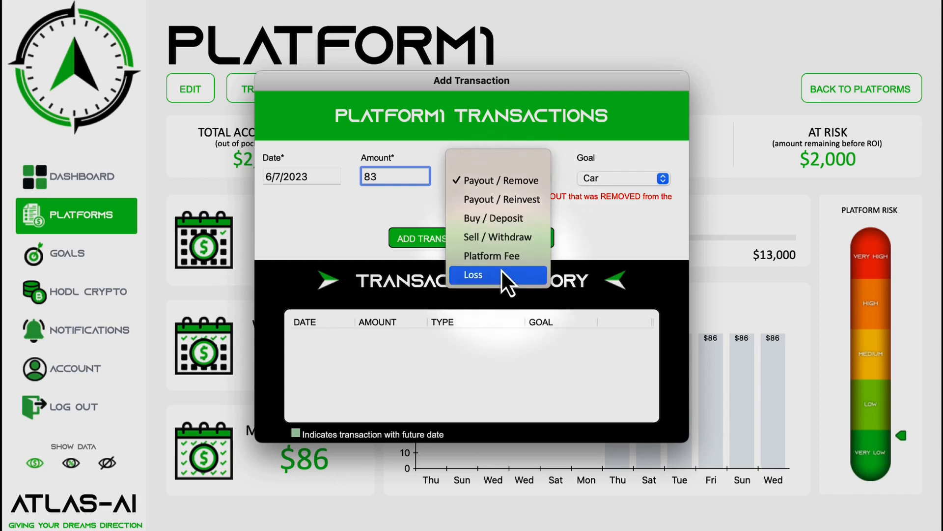
pyautogui.click(559, 222)
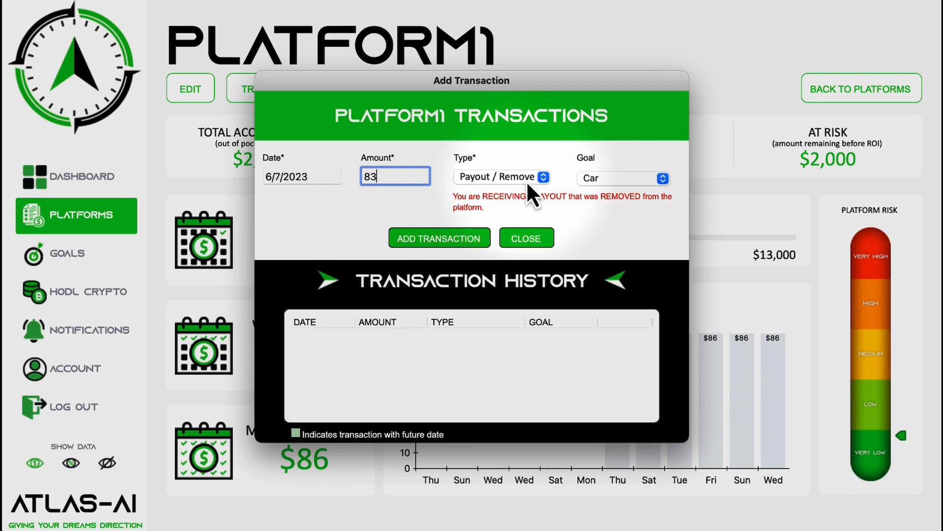
# Step: Assign the payout to the Car goal and add the transaction
pyautogui.click(620, 180)
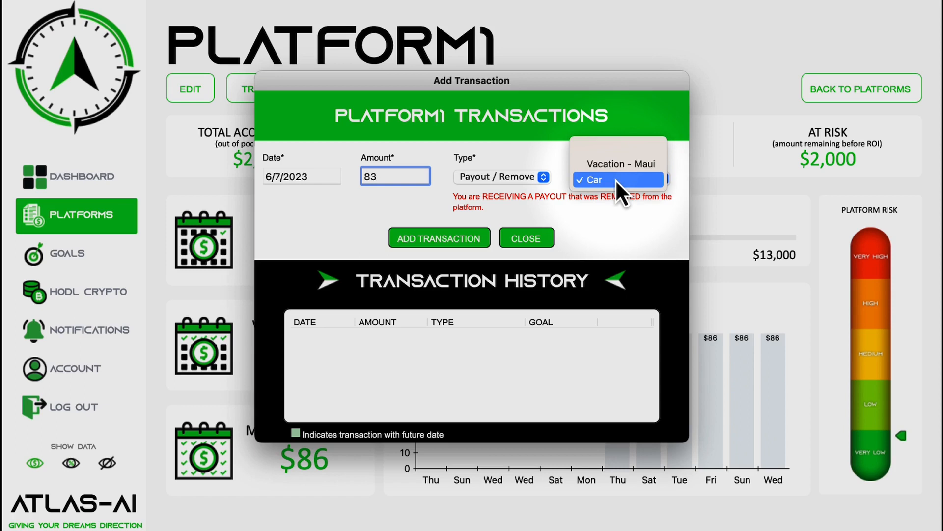
pyautogui.click(606, 181)
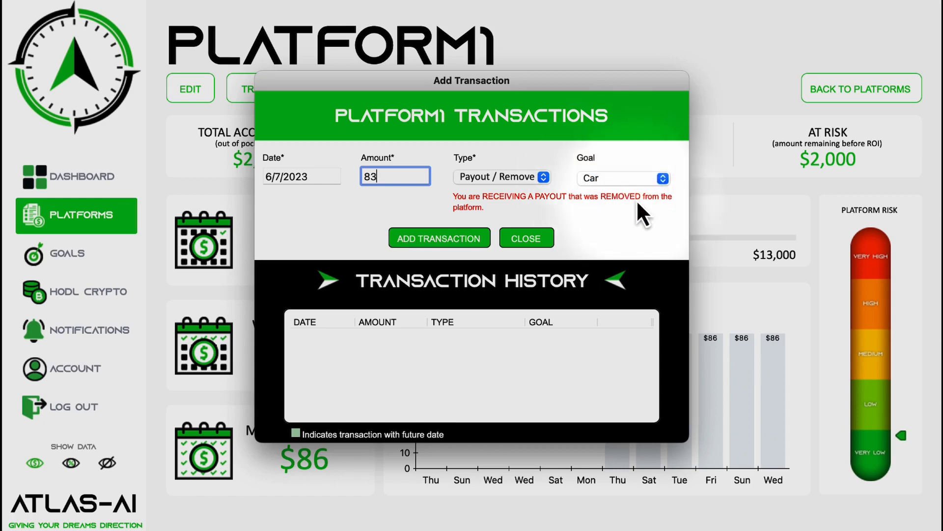
pyautogui.click(436, 239)
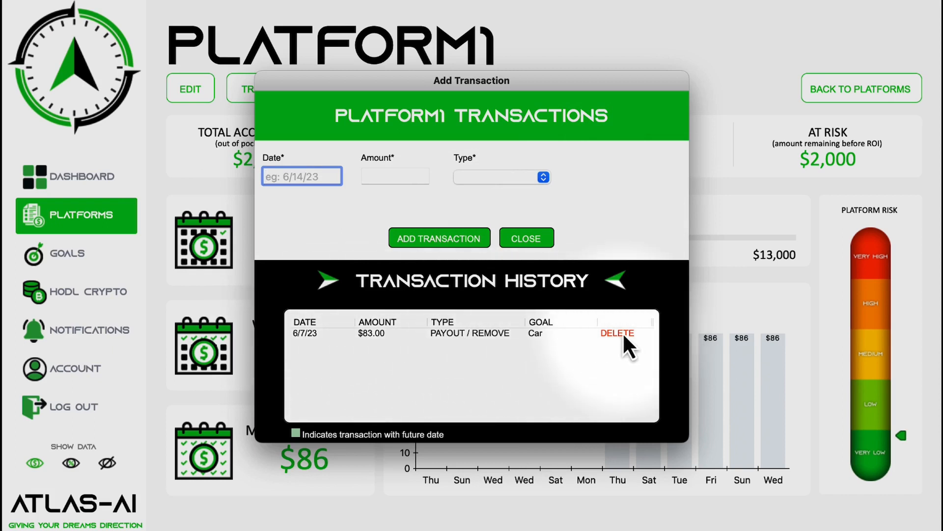
# Step: Close the Platform1 transactions window and review the goal progress on the dashboard
pyautogui.click(529, 237)
pyautogui.click(525, 193)
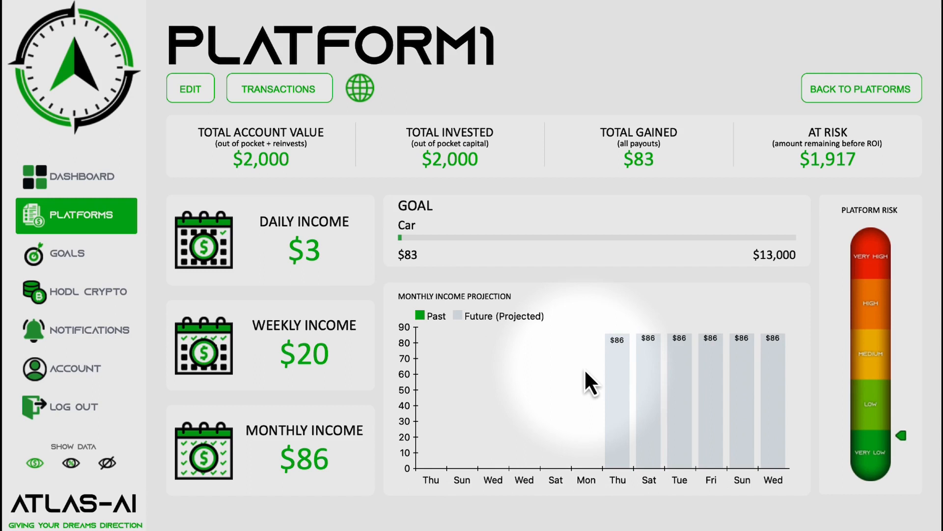
pyautogui.click(80, 176)
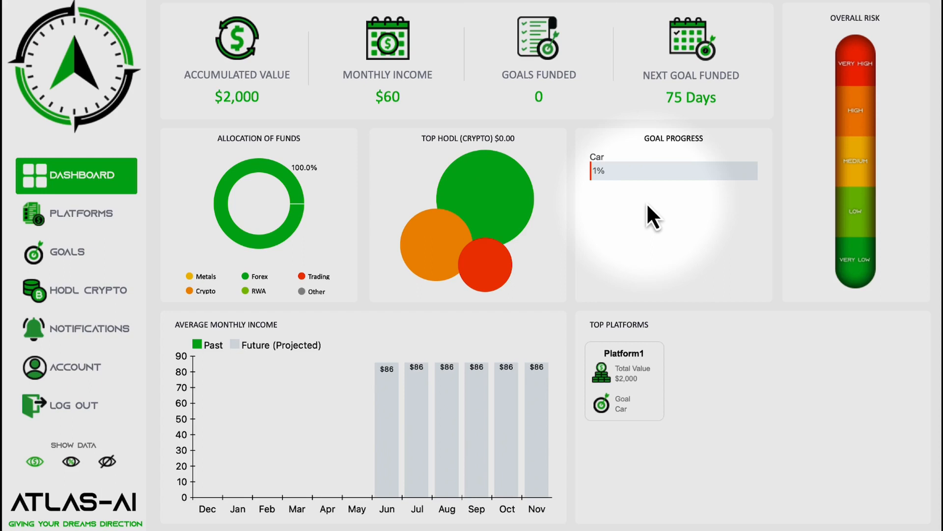
# Step: Add a BTC position to the HODL crypto portfolio with an amount of 0.5 and a price of 26,000
pyautogui.click(82, 297)
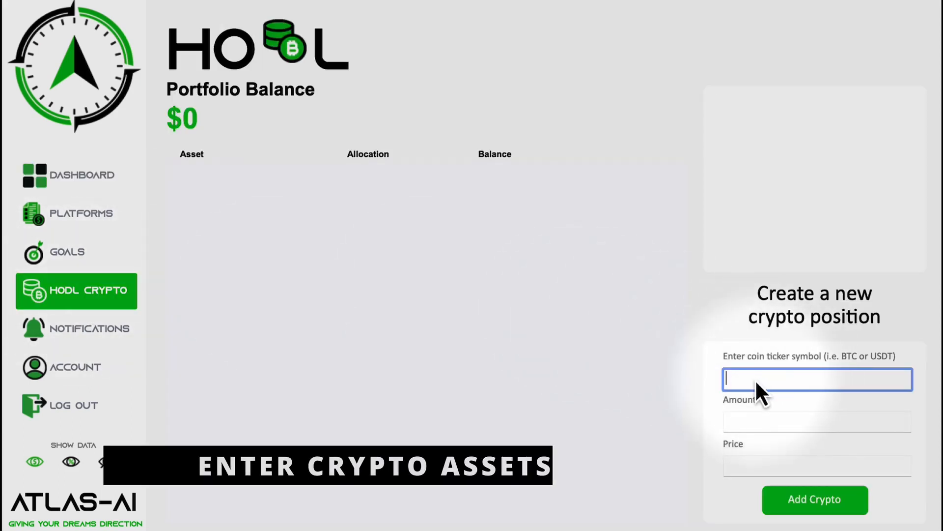
pyautogui.write('BTC')
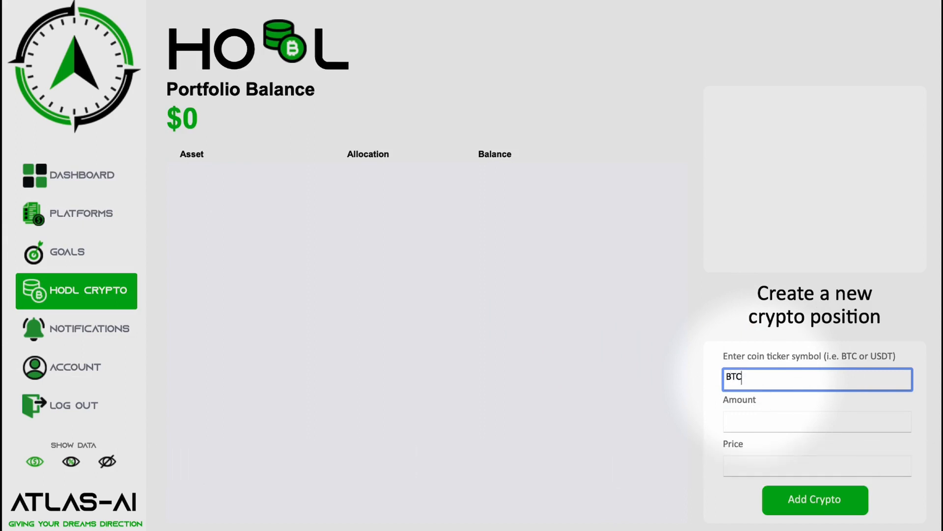
pyautogui.press('Tab')
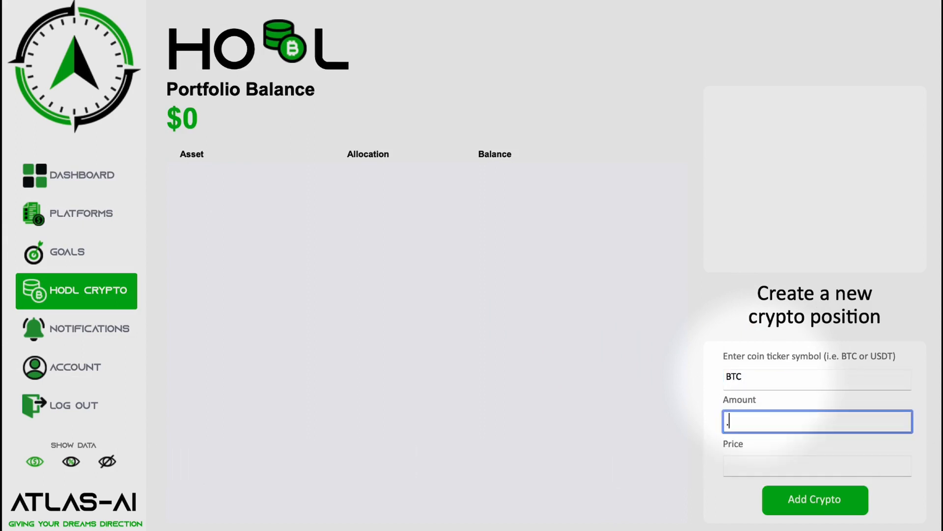
pyautogui.write('.5')
pyautogui.click(741, 467)
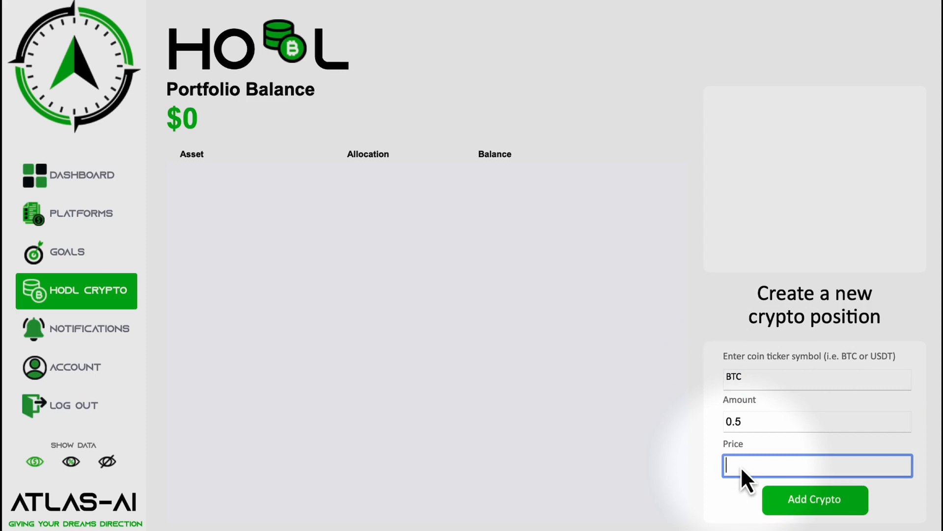
pyautogui.write('26,000')
pyautogui.click(824, 505)
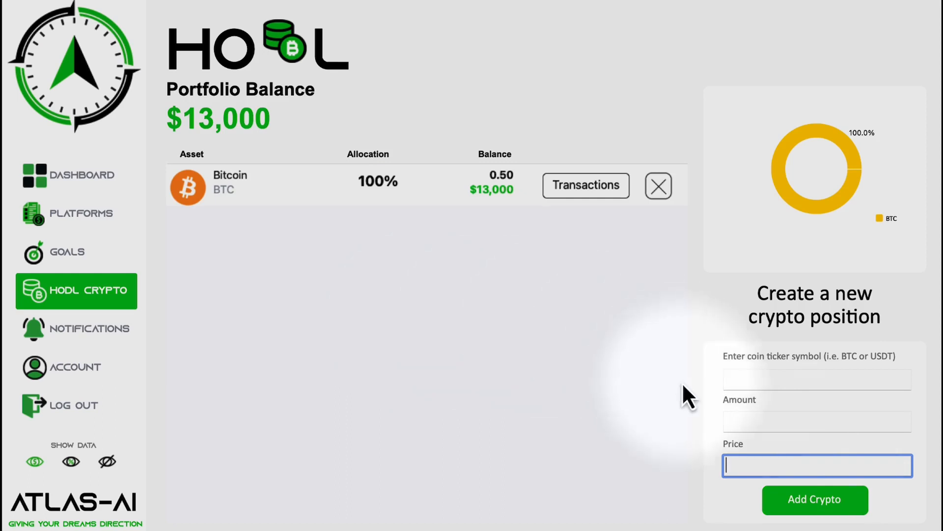
# Step: Fill in and submit a new ETH crypto position with an amount of 0.5 and a price of 1600
pyautogui.click(764, 388)
pyautogui.write('ETH')
pyautogui.press('Tab')
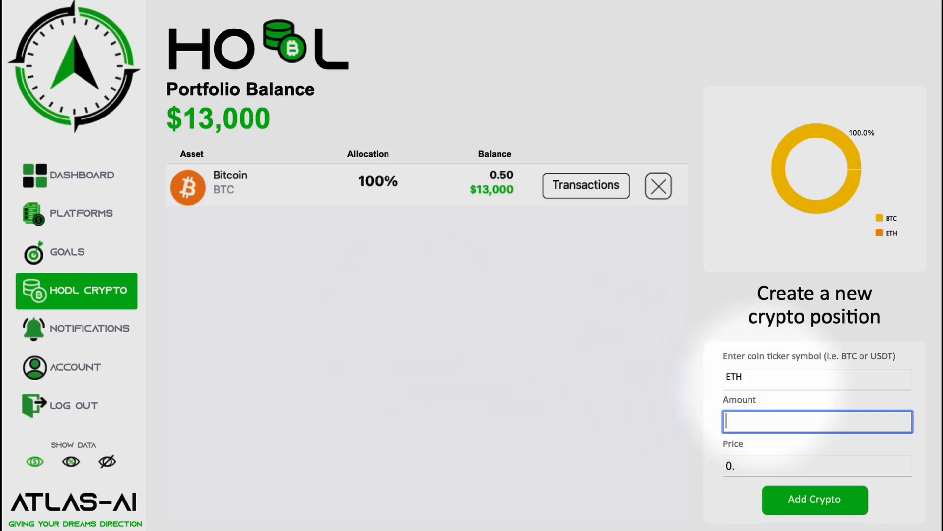
pyautogui.write('.5')
pyautogui.press('Tab')
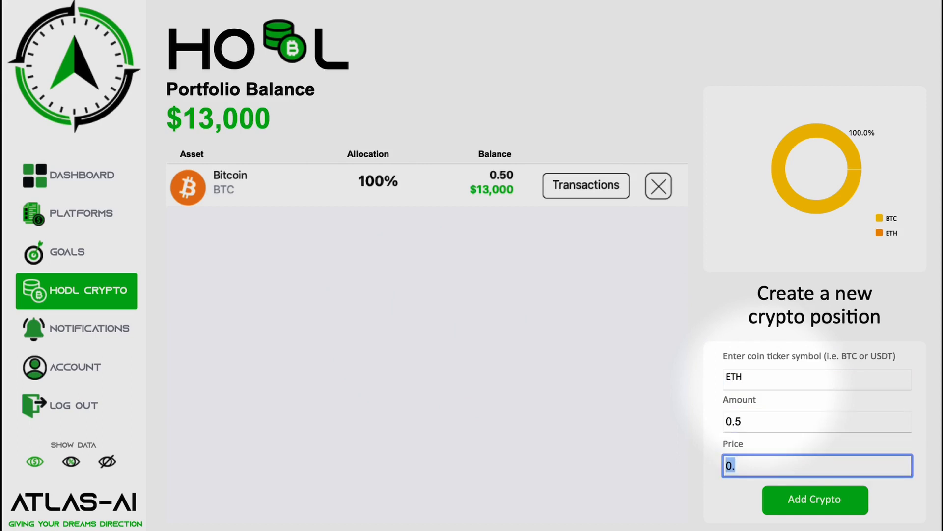
pyautogui.write('1600')
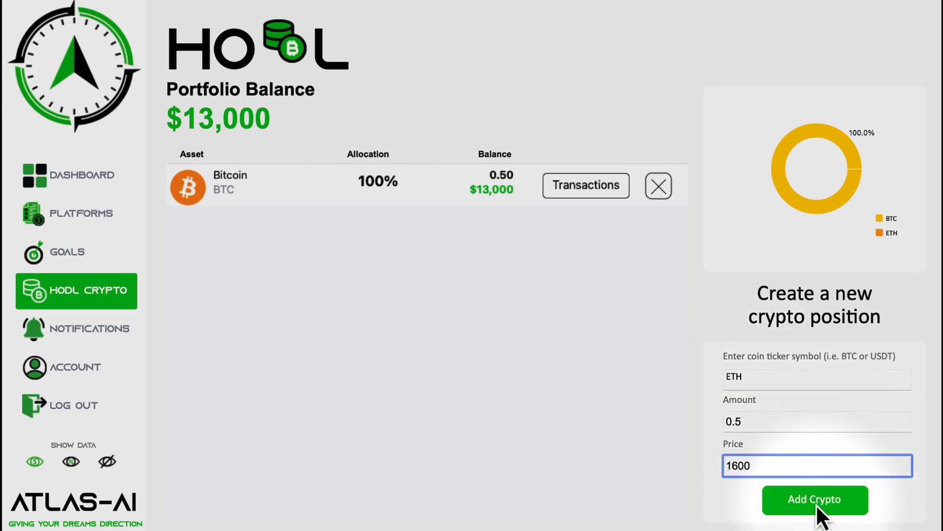
pyautogui.click(817, 505)
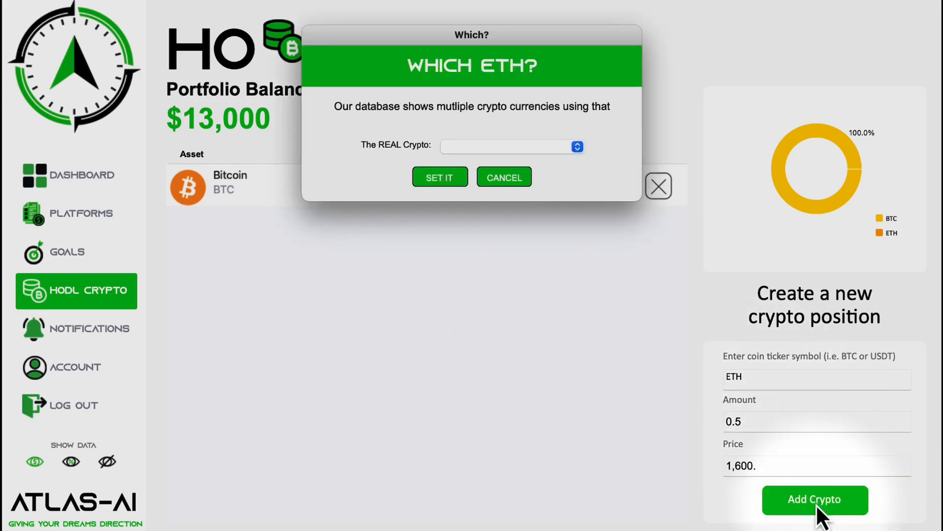
# Step: Set Ethereum (ETH) as the real crypto for the new position and return to the dashboard
pyautogui.click(461, 148)
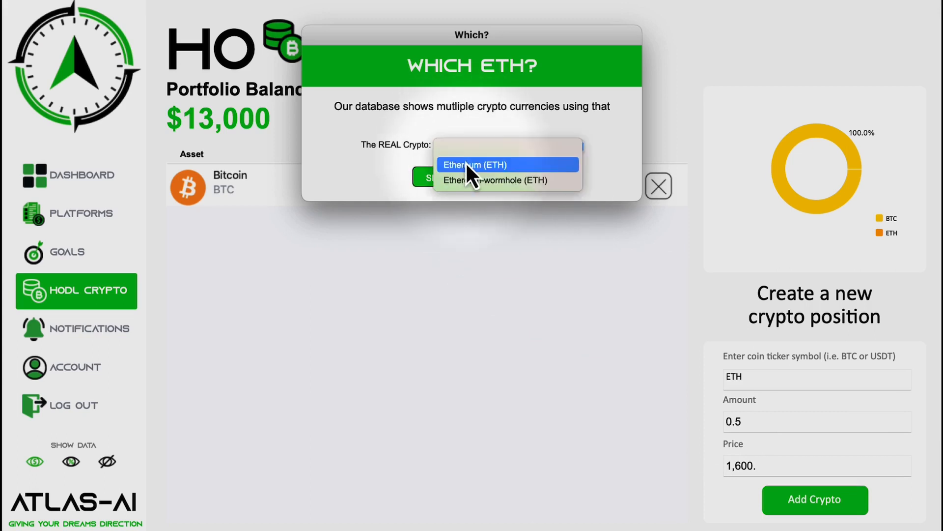
pyautogui.click(465, 164)
pyautogui.click(437, 179)
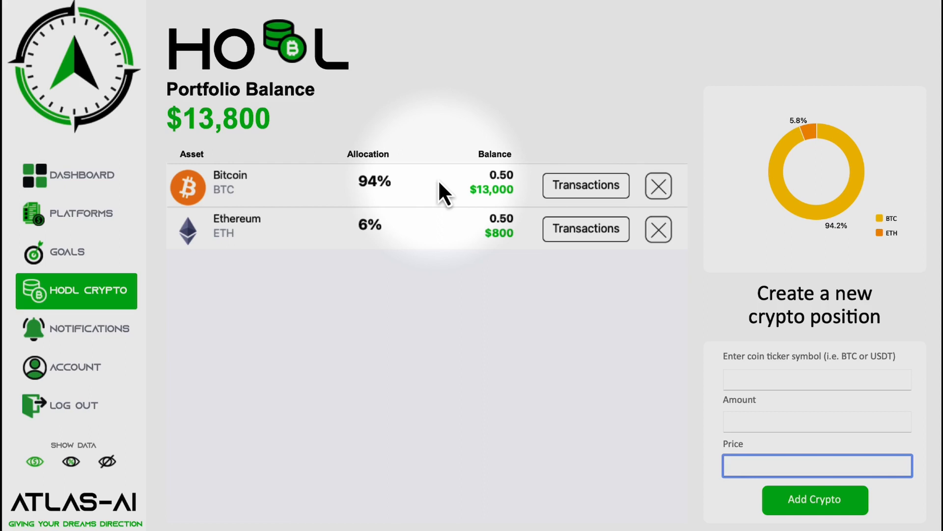
pyautogui.click(80, 179)
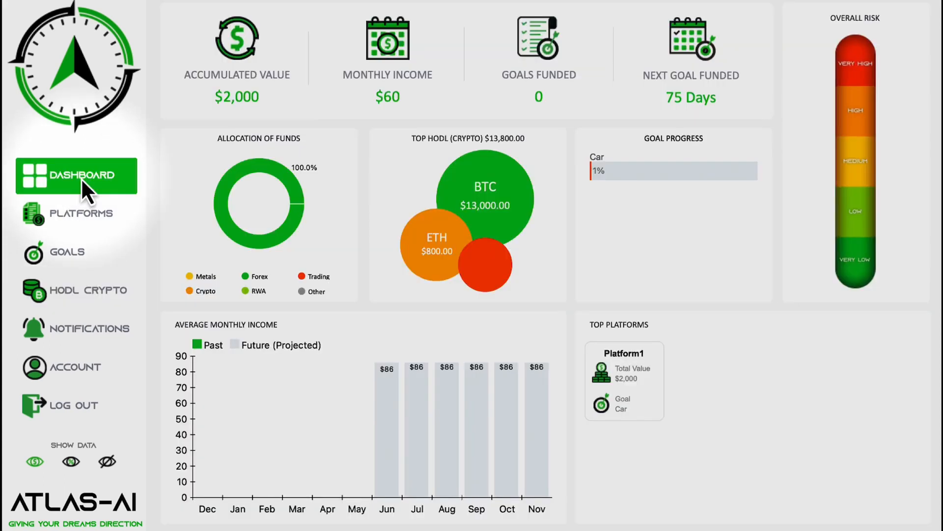